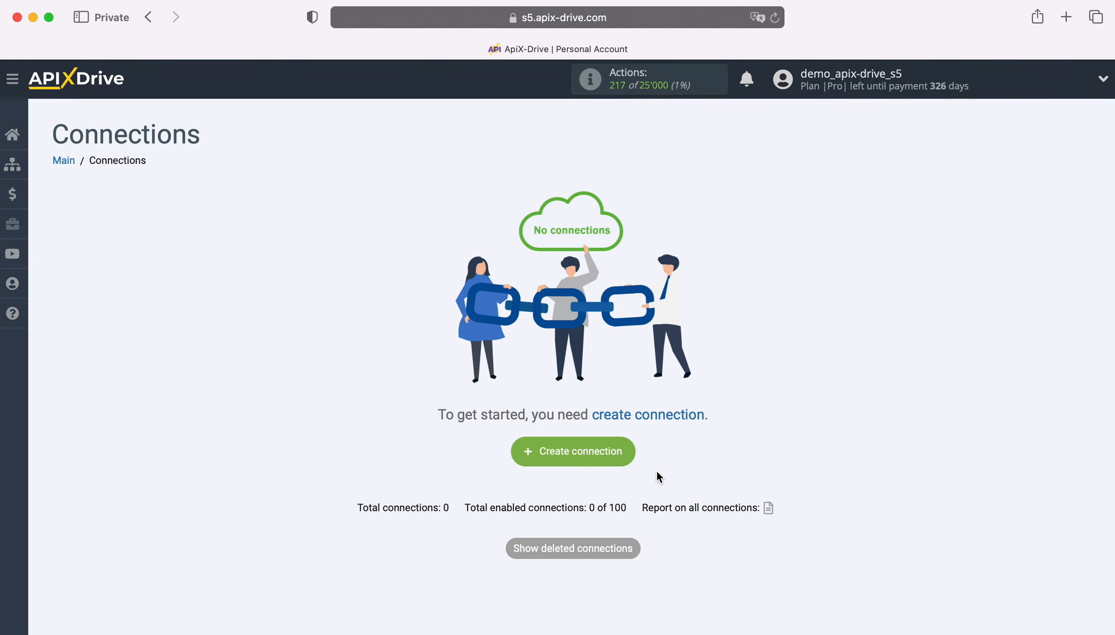
Create a new connection with Tally selected as the data source system
click(629, 451)
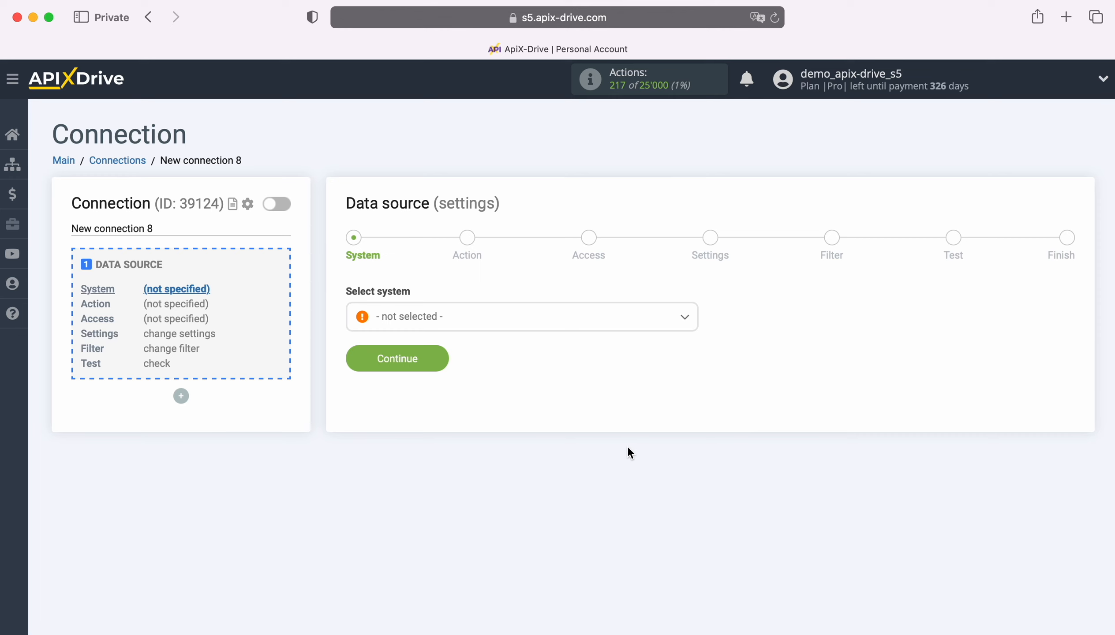
click(523, 319)
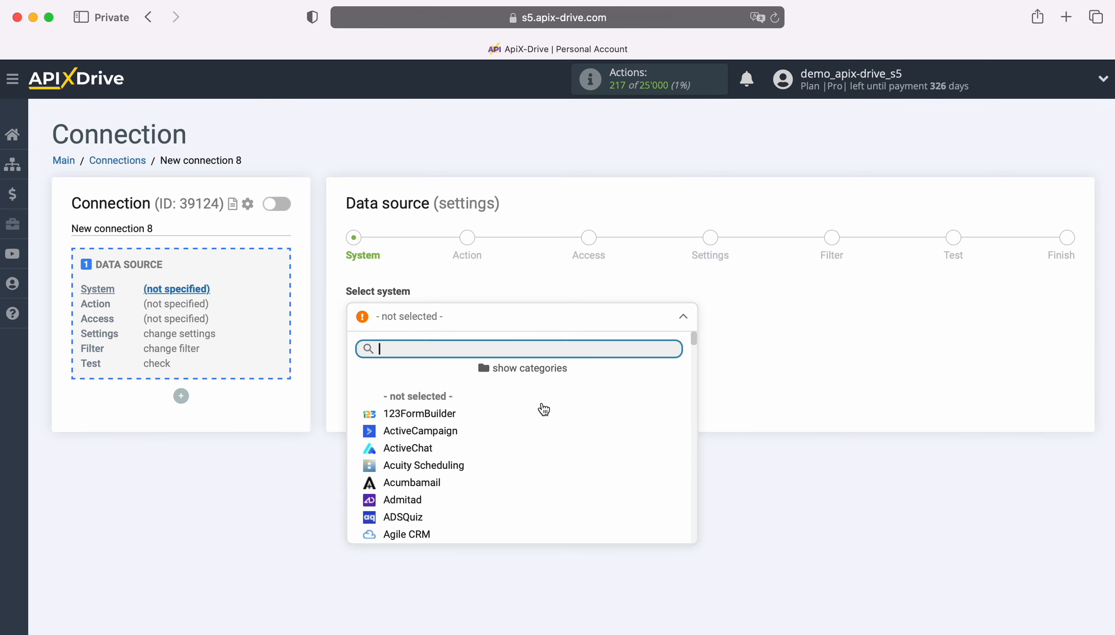
scroll(581, 444, down, 3)
scroll(580, 445, down, 15)
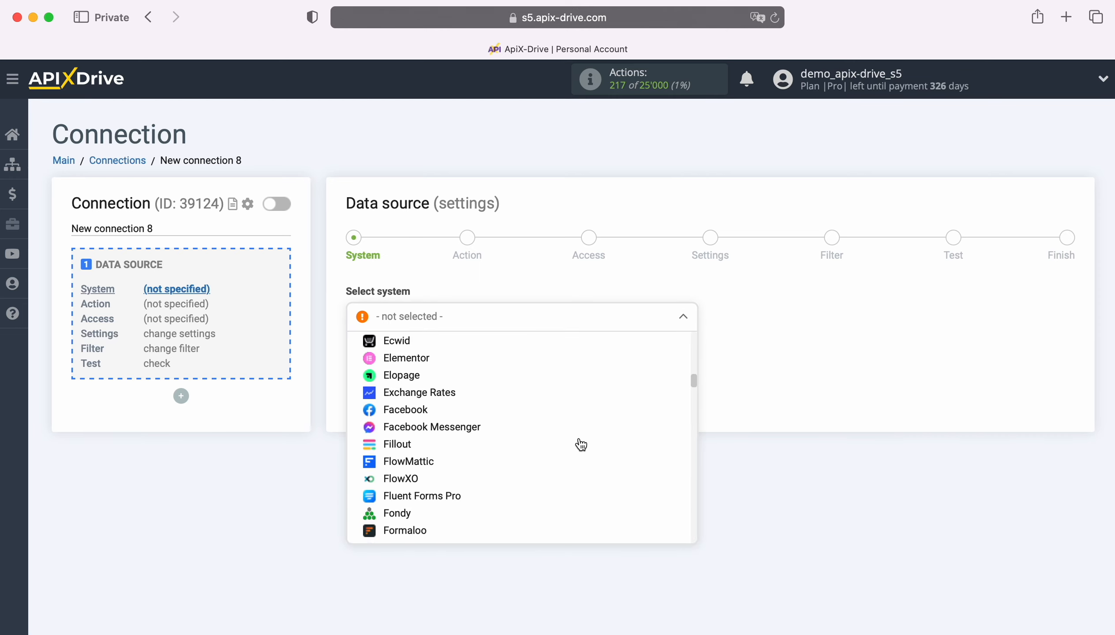
scroll(581, 444, down, 15)
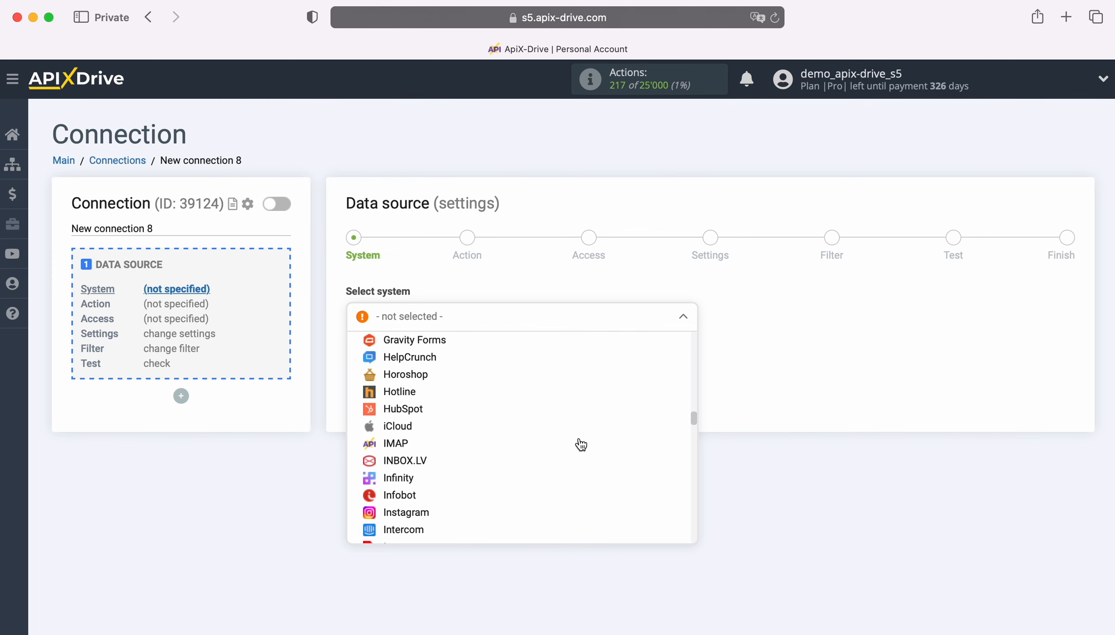
scroll(581, 444, down, 15)
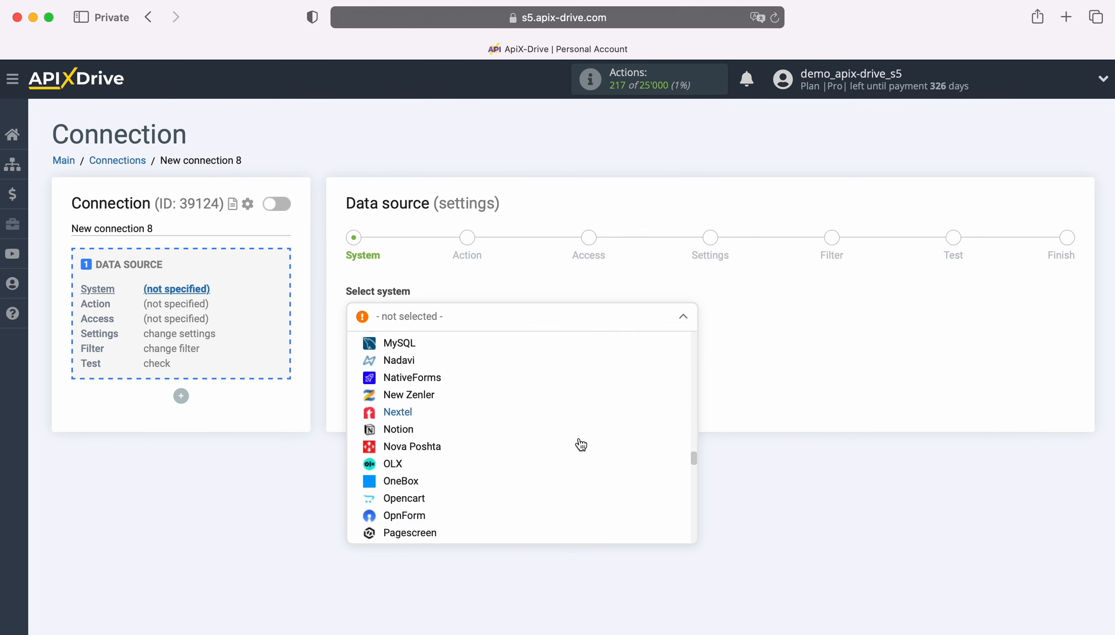
scroll(580, 444, down, 15)
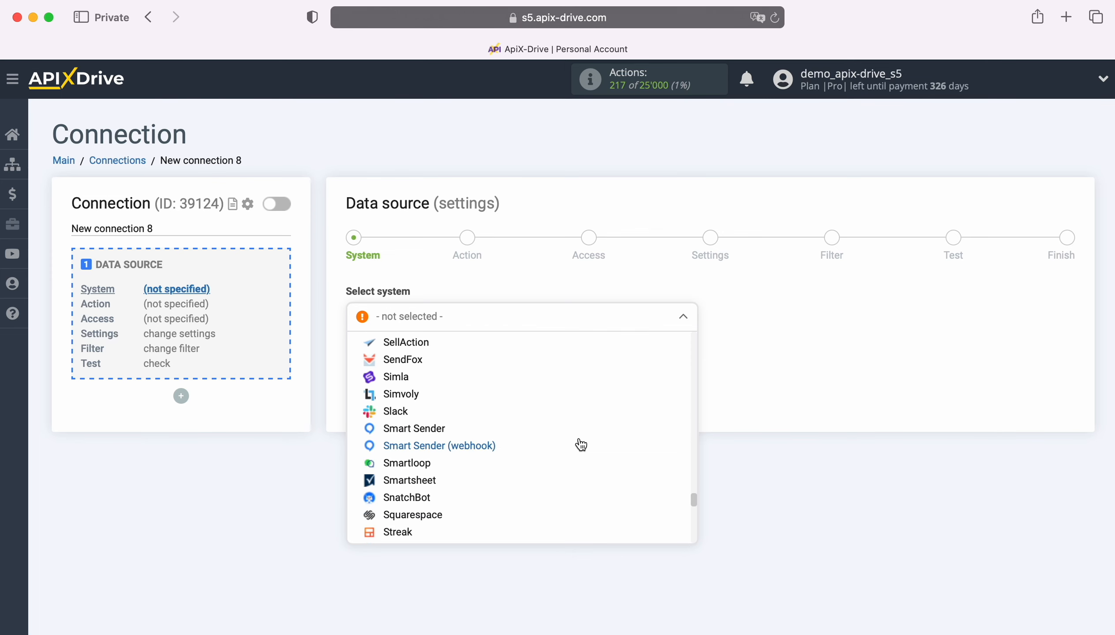
click(424, 420)
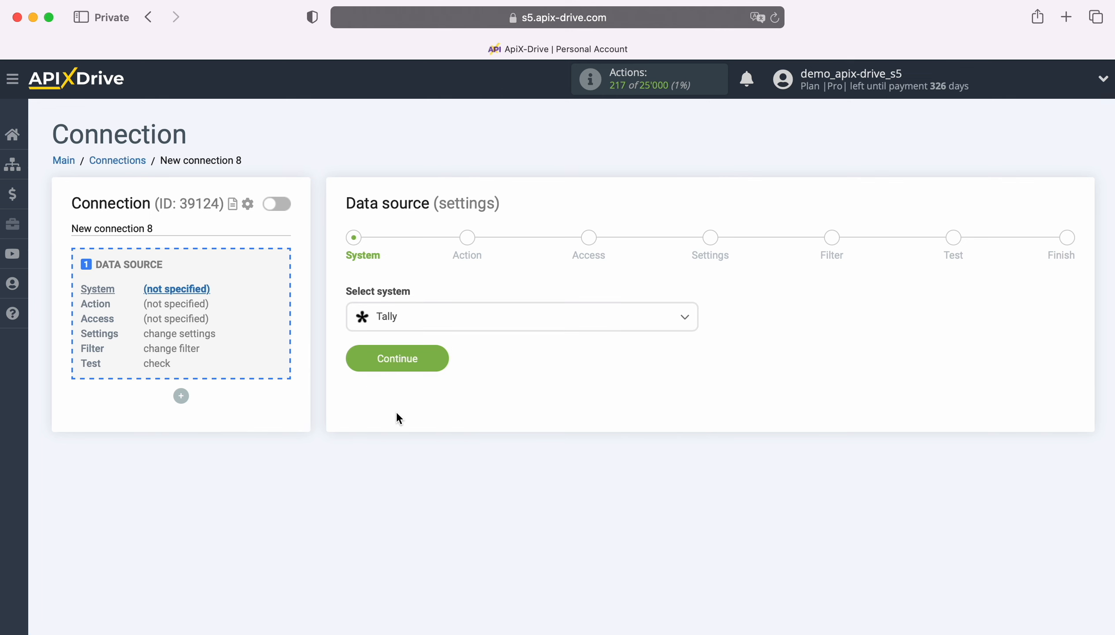
click(444, 357)
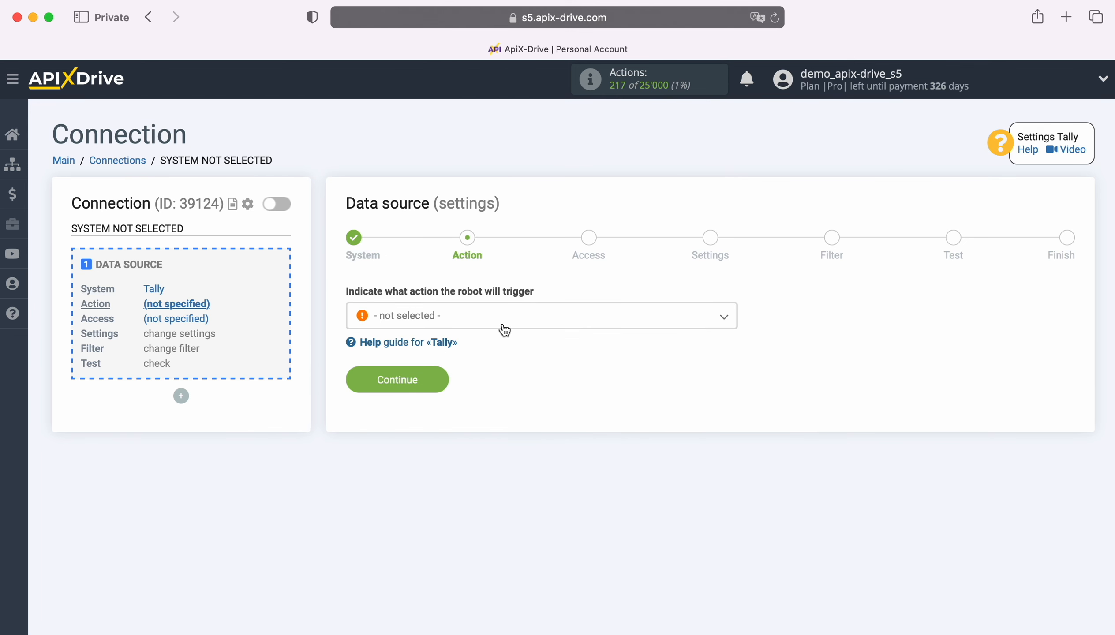
Set the Tally source action to Get DATA
click(503, 325)
click(425, 392)
click(436, 382)
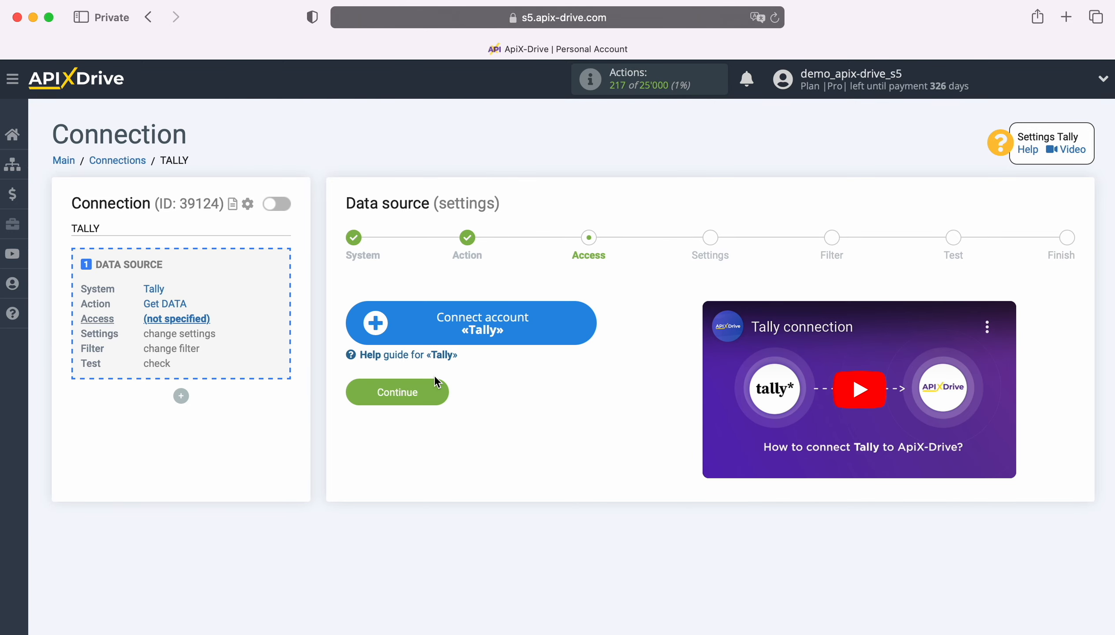
Add a new Tally account and select it on the Access step
click(585, 315)
drag(613, 296, 401, 293)
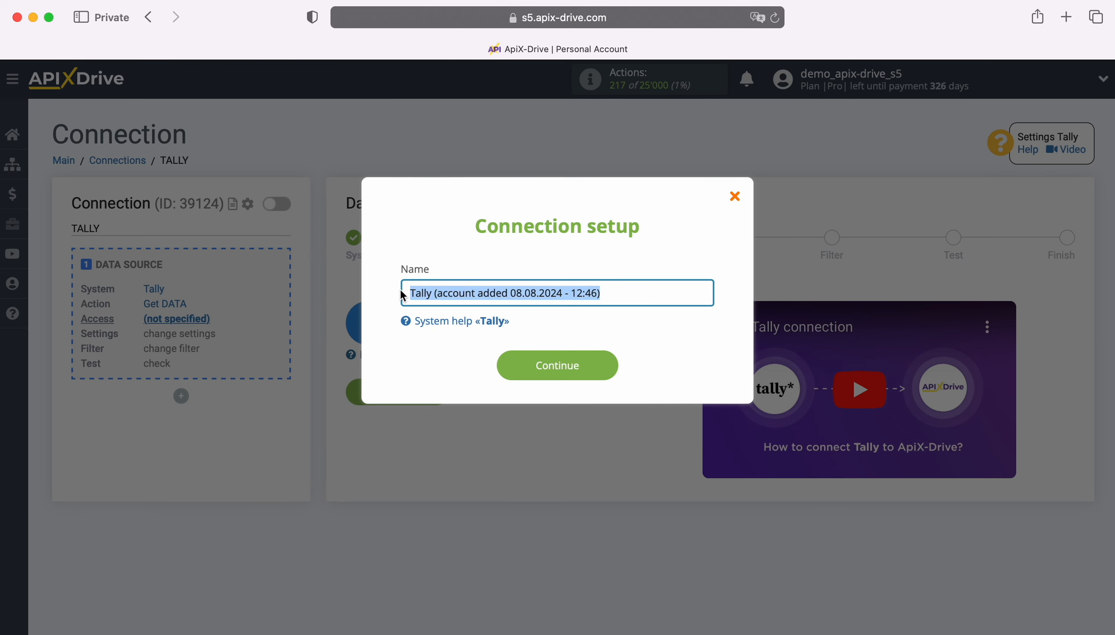
click(397, 291)
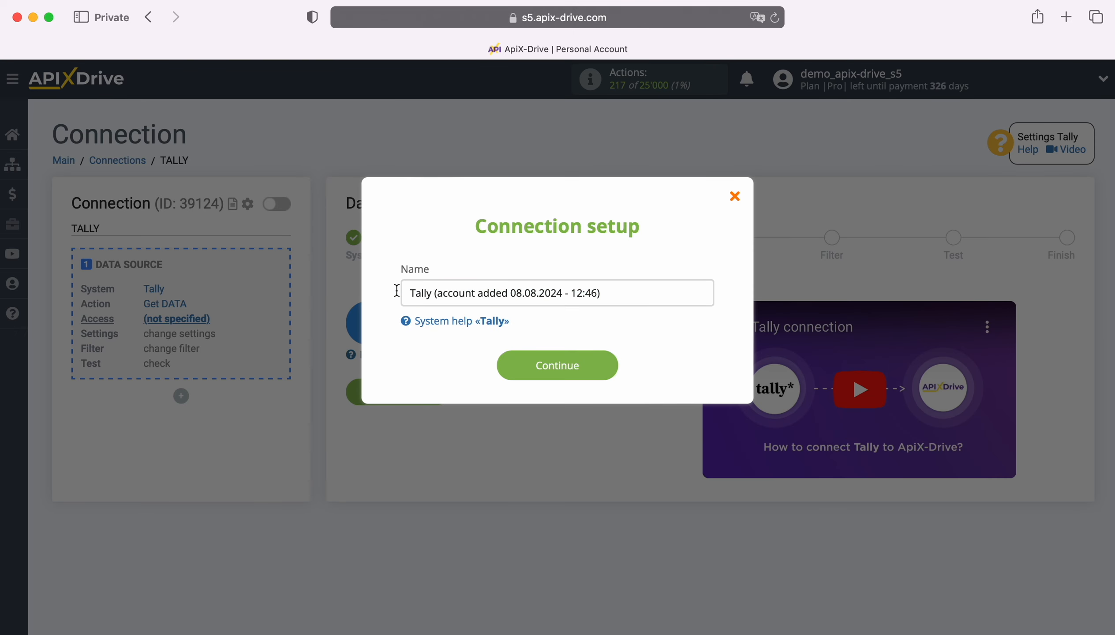
click(612, 363)
click(610, 359)
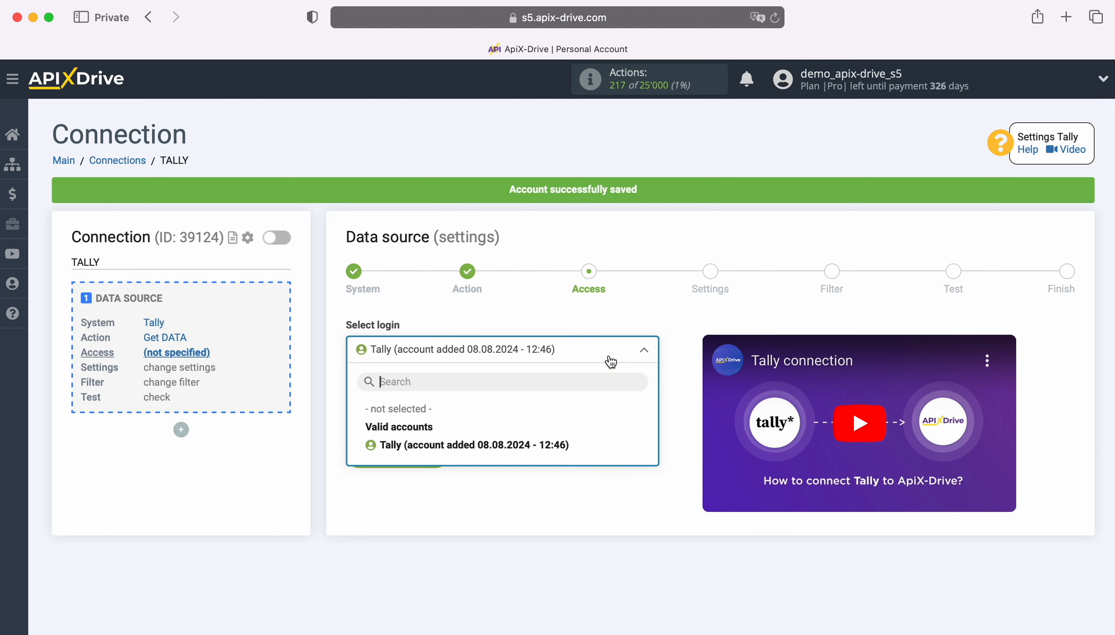
click(562, 445)
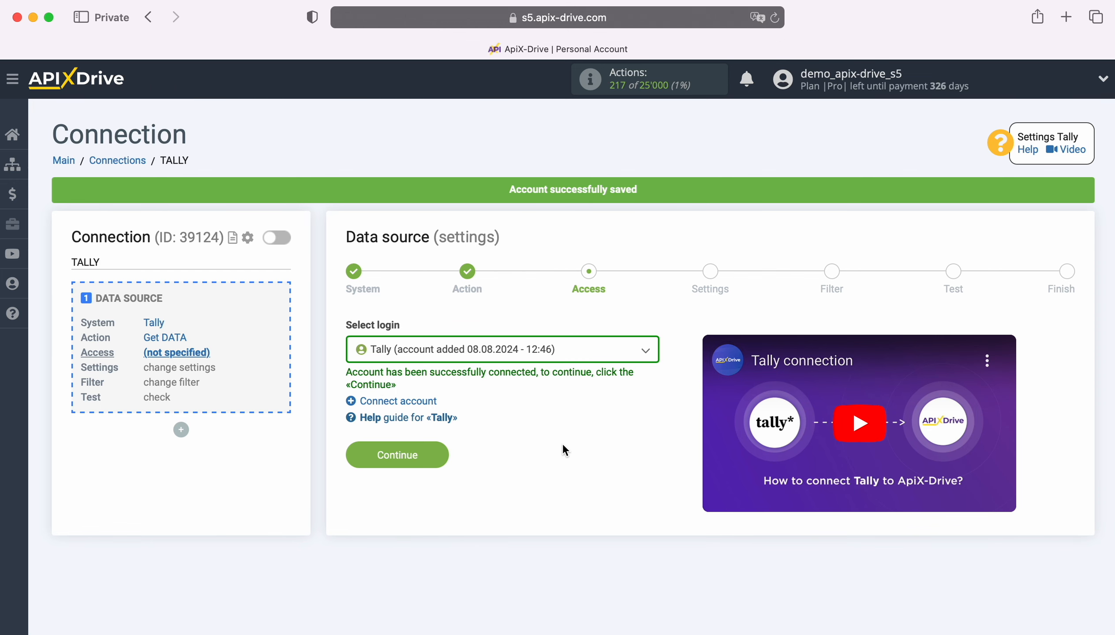
On the Settings step, copy the webhook URL from 'URL for receiving data'
click(436, 454)
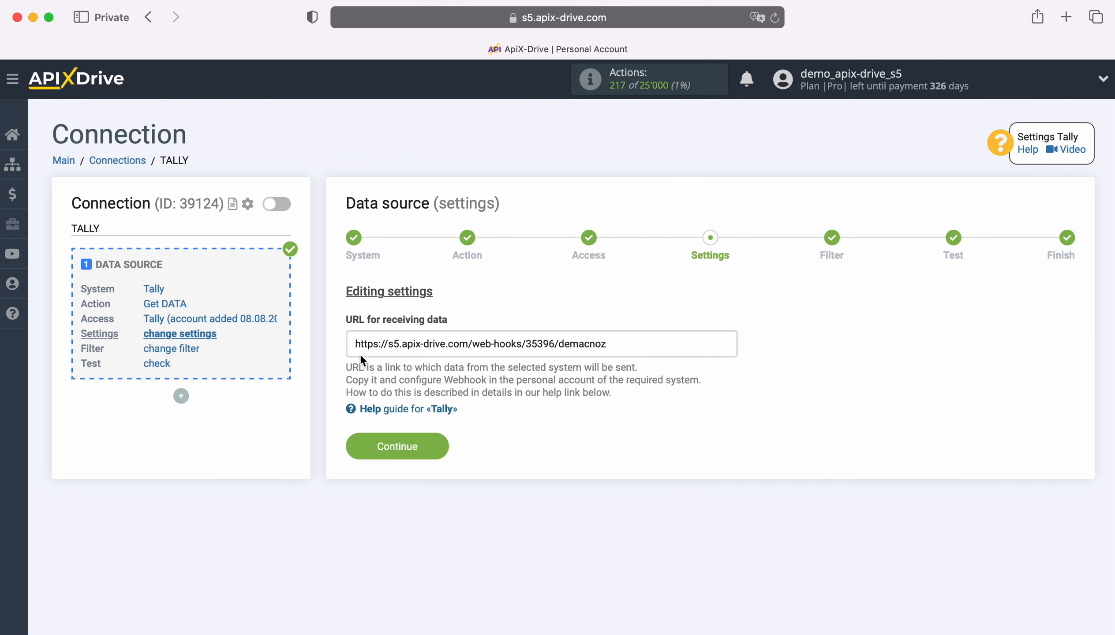
drag(355, 343, 609, 343)
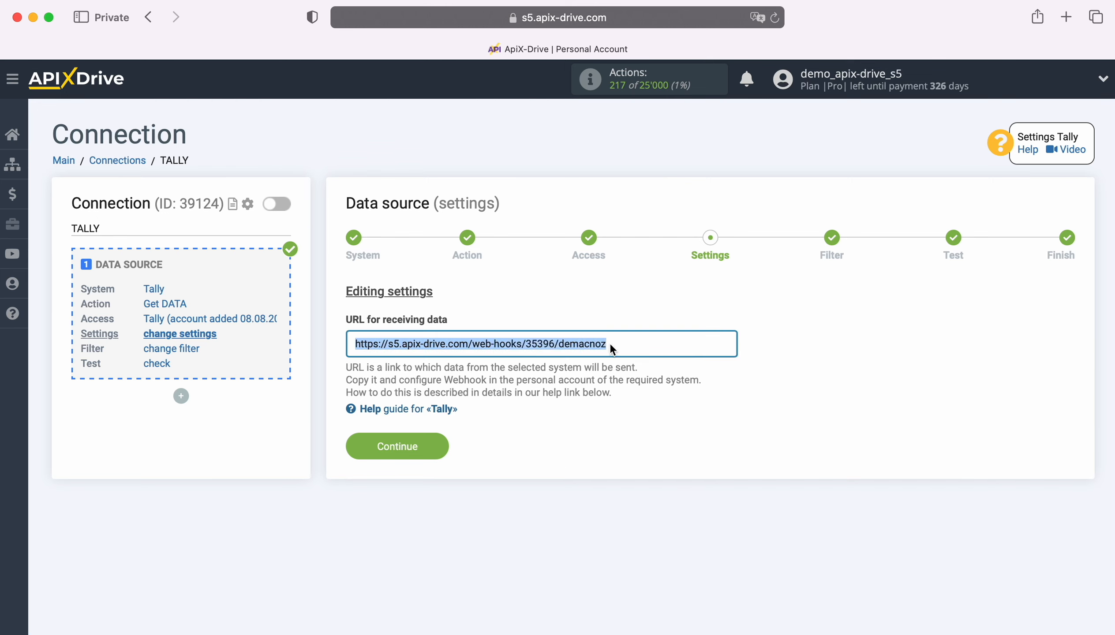
right_click(599, 342)
click(641, 436)
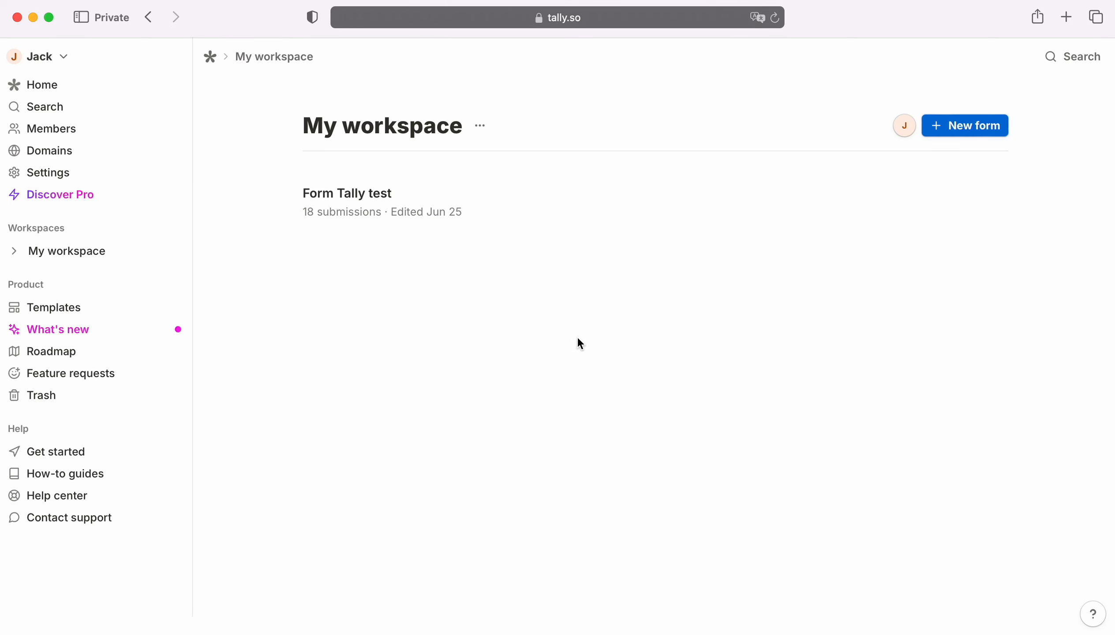
Connect a Webhooks integration on Form Tally test, using the ApiX-Drive URL as Endpoint URL
click(570, 211)
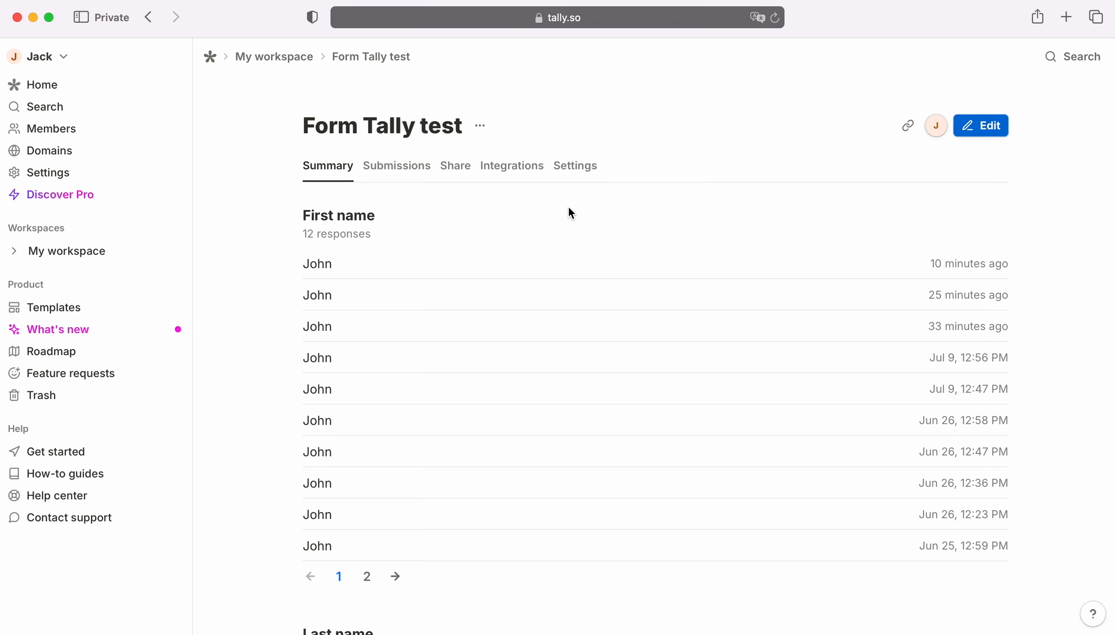
click(522, 167)
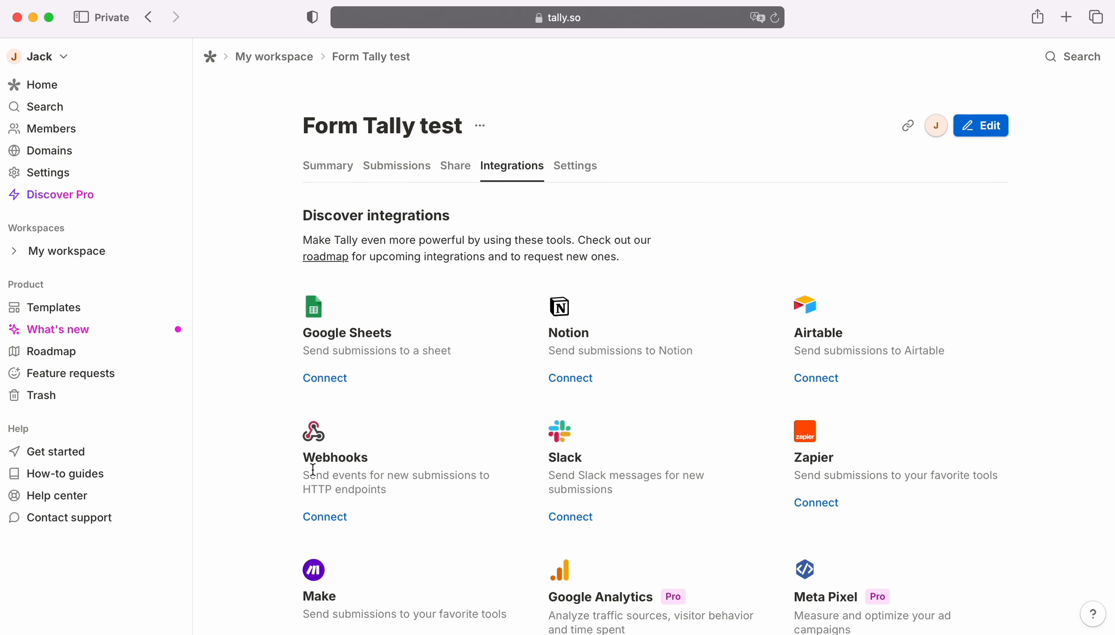
click(334, 517)
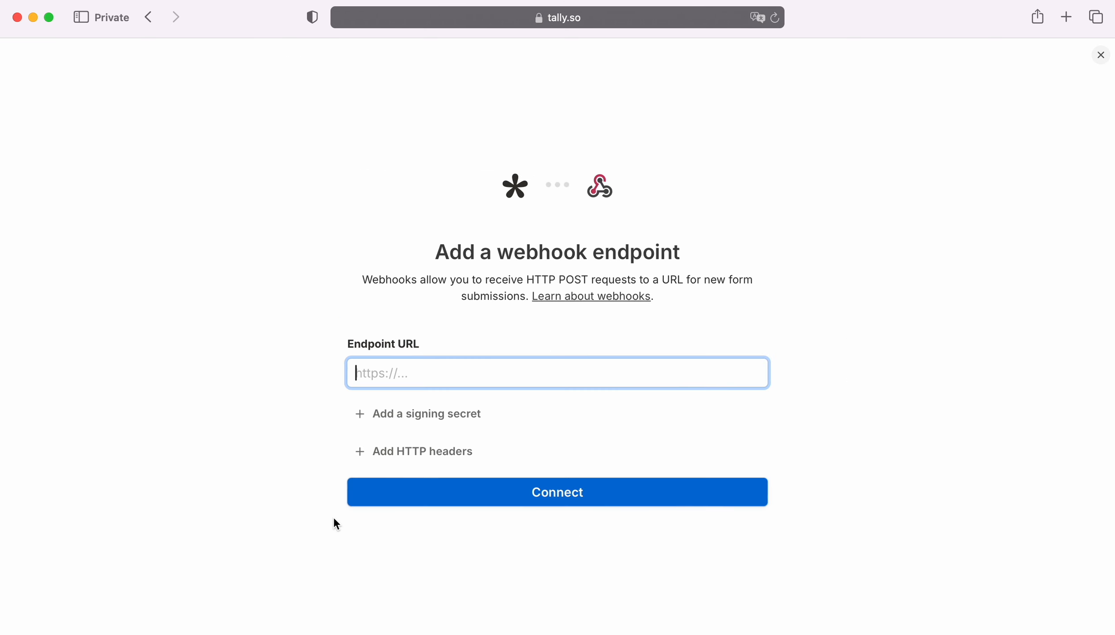
right_click(386, 376)
click(419, 424)
click(555, 493)
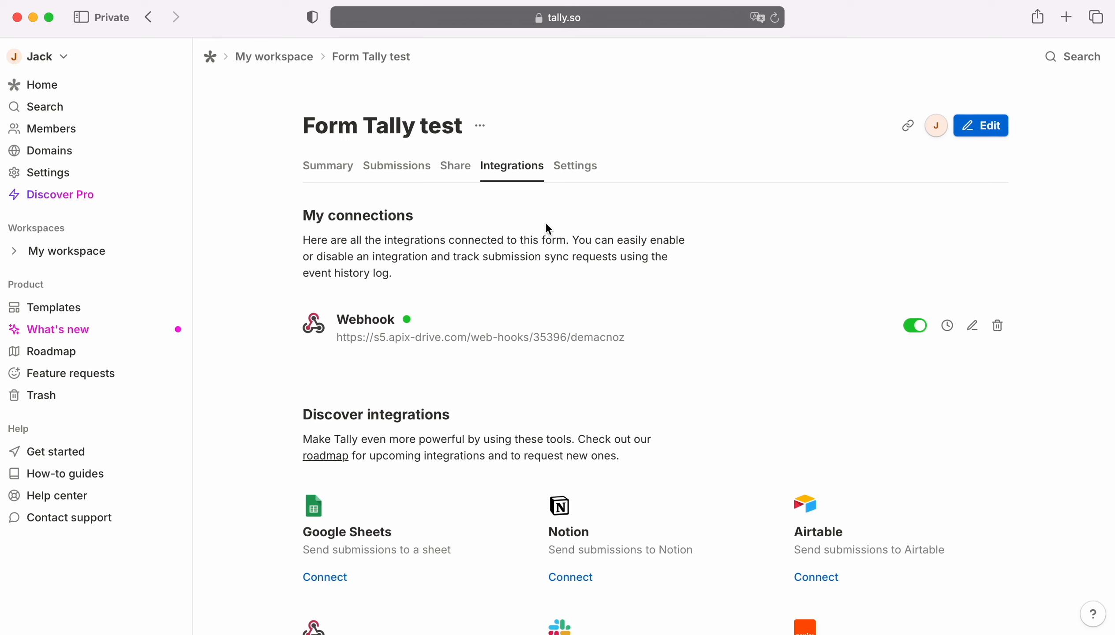
Copy the form's share link and load it in a new browser tab
click(456, 166)
click(345, 336)
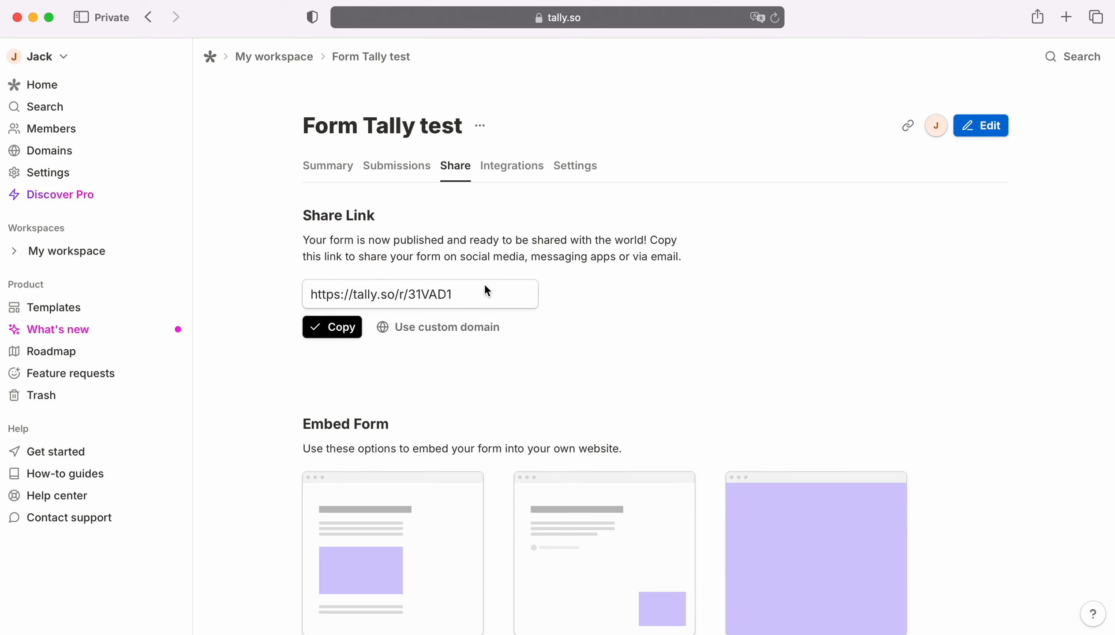
click(1066, 24)
key(super+v)
key(Return)
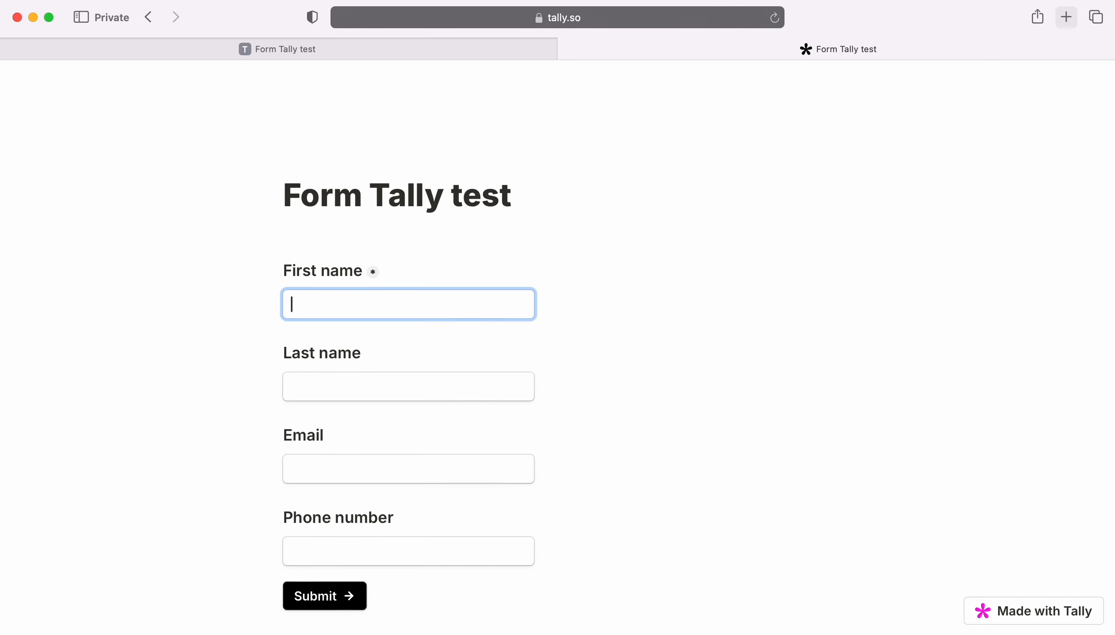
Submit the form with a test first name, last name, email and phone, then continue ApiX-Drive to Filter
key(Tab)
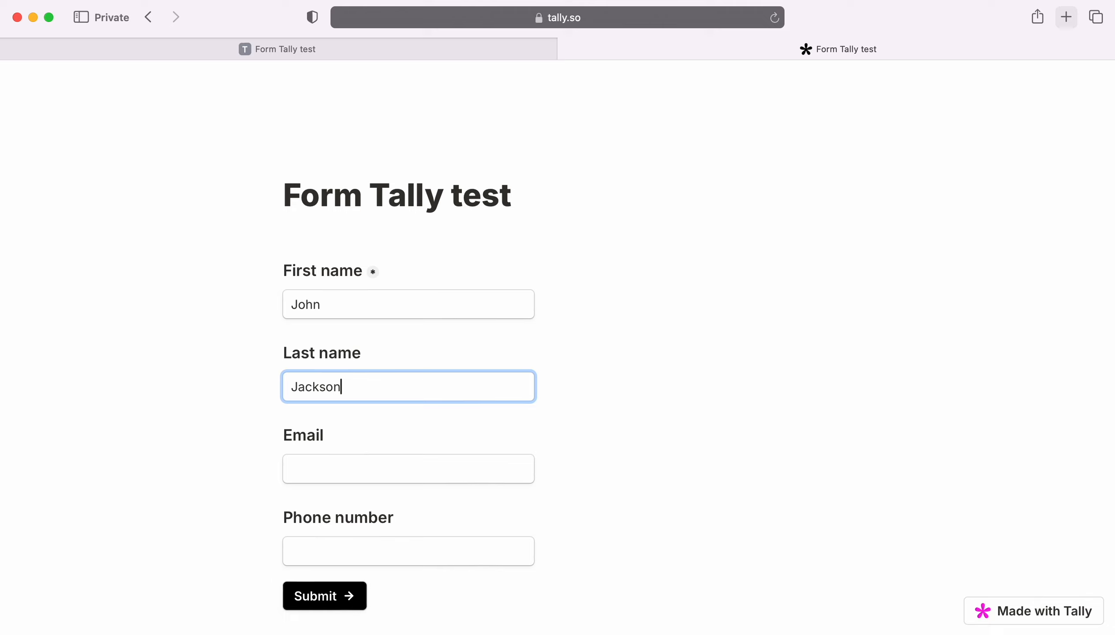
key(Tab)
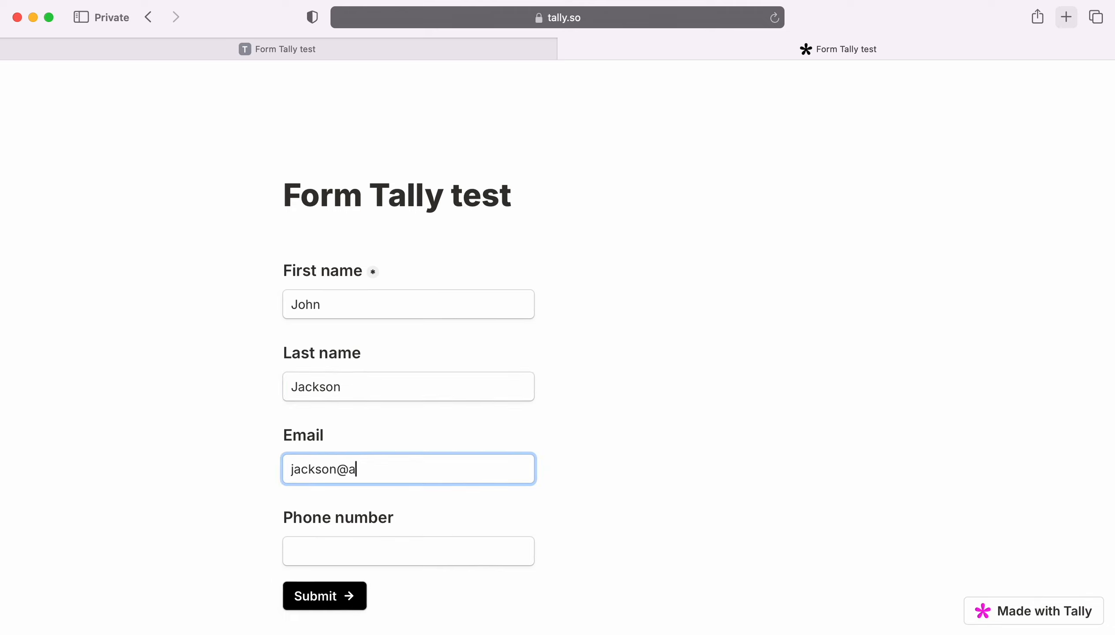
key(Tab)
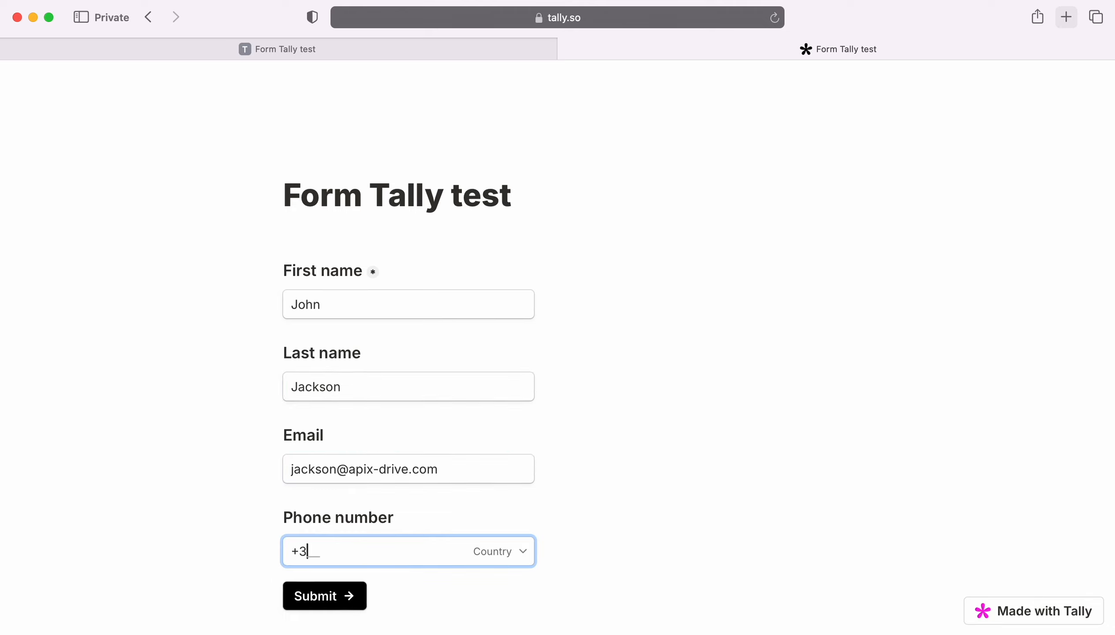
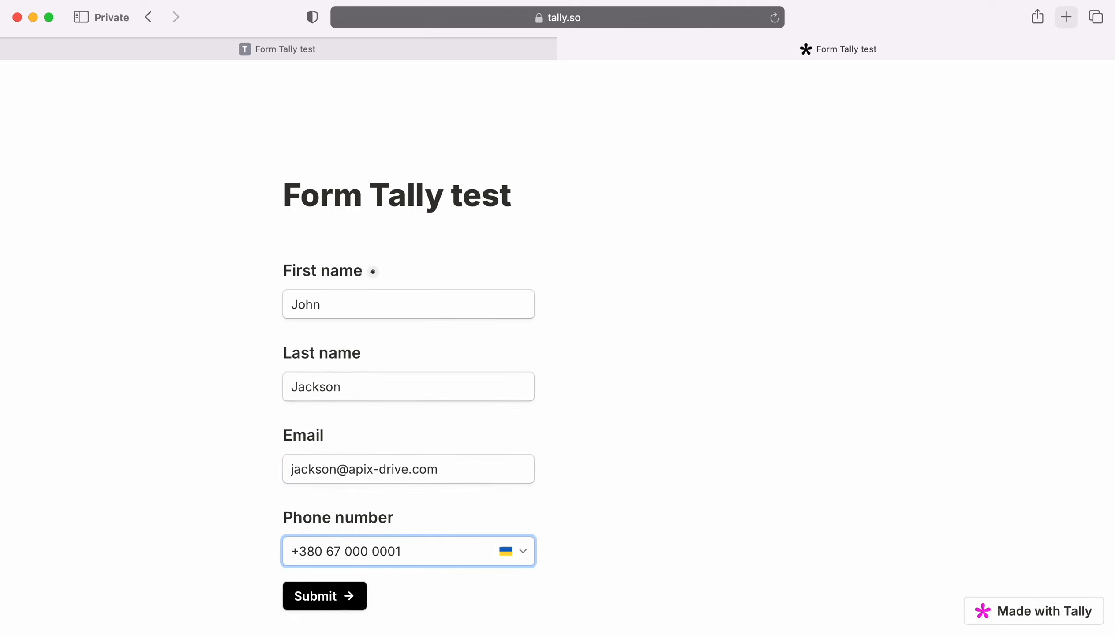
click(320, 597)
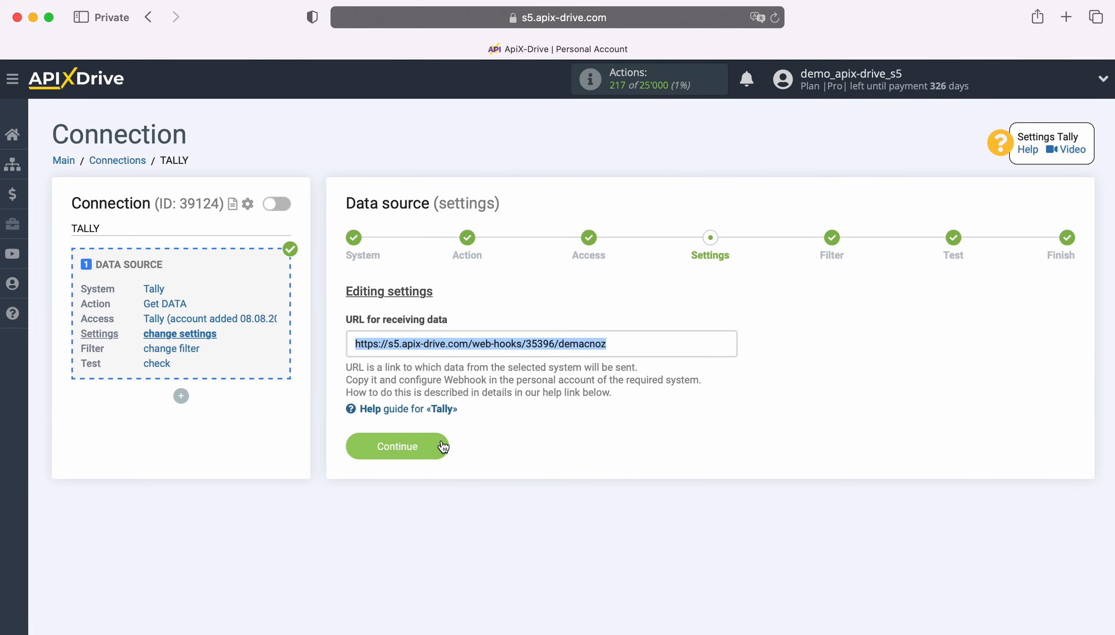
click(441, 446)
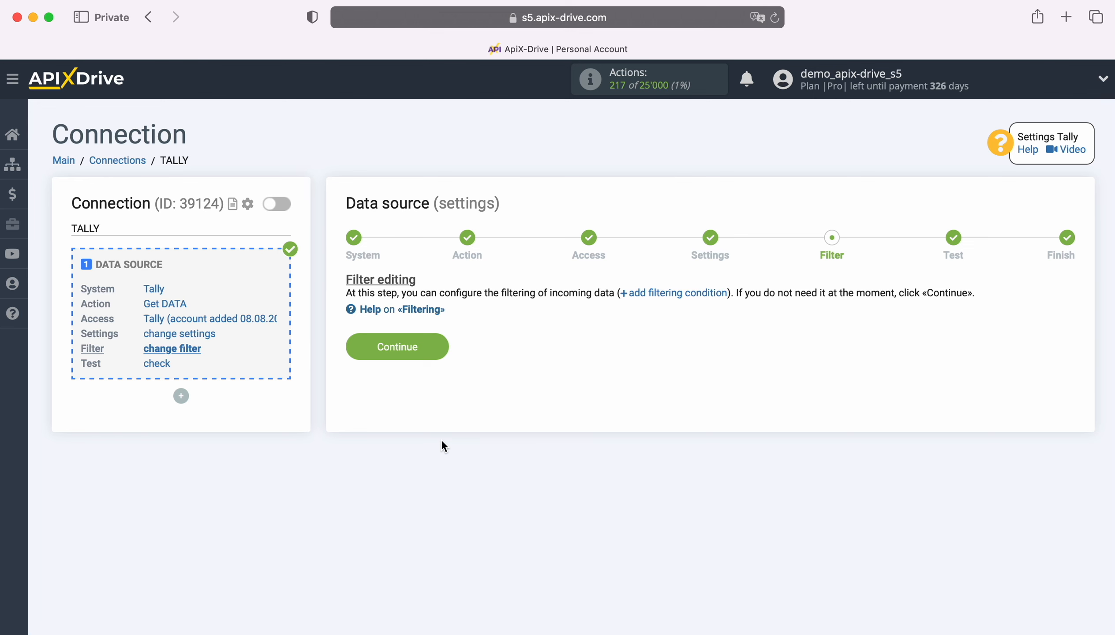
Skip filtering, review the loaded Tally test submission, and finish the source setup
click(439, 349)
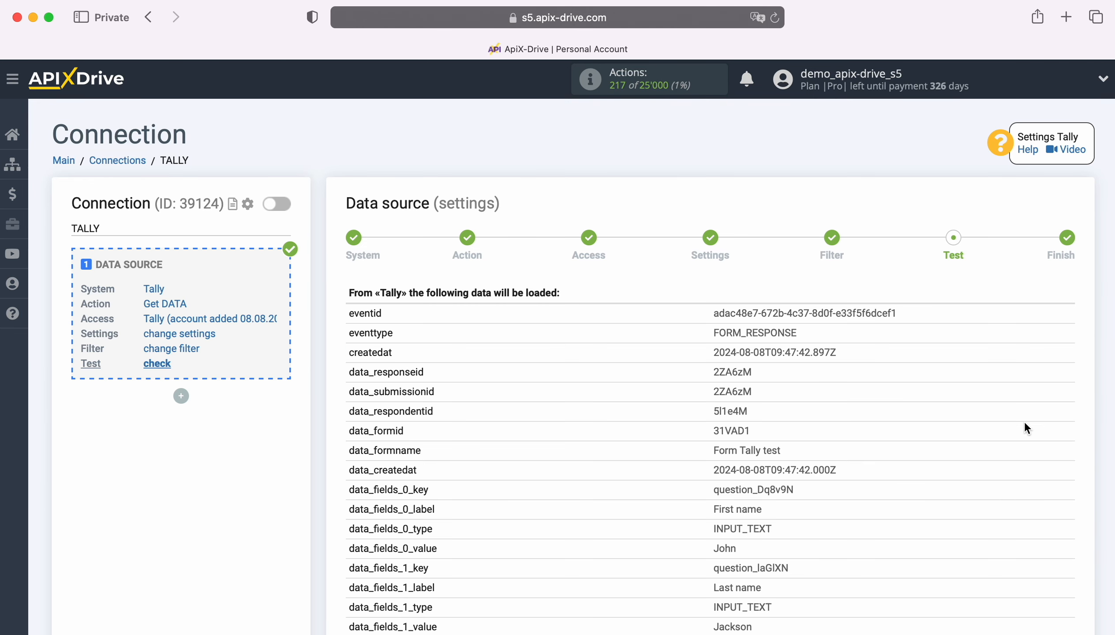
scroll(1027, 425, down, 5)
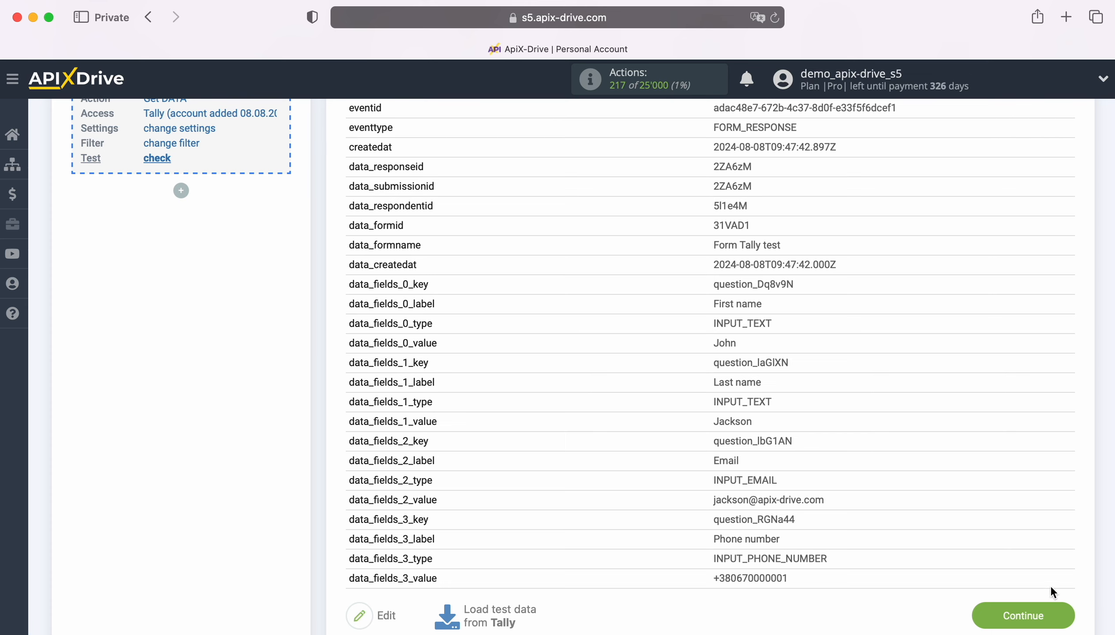
click(1063, 615)
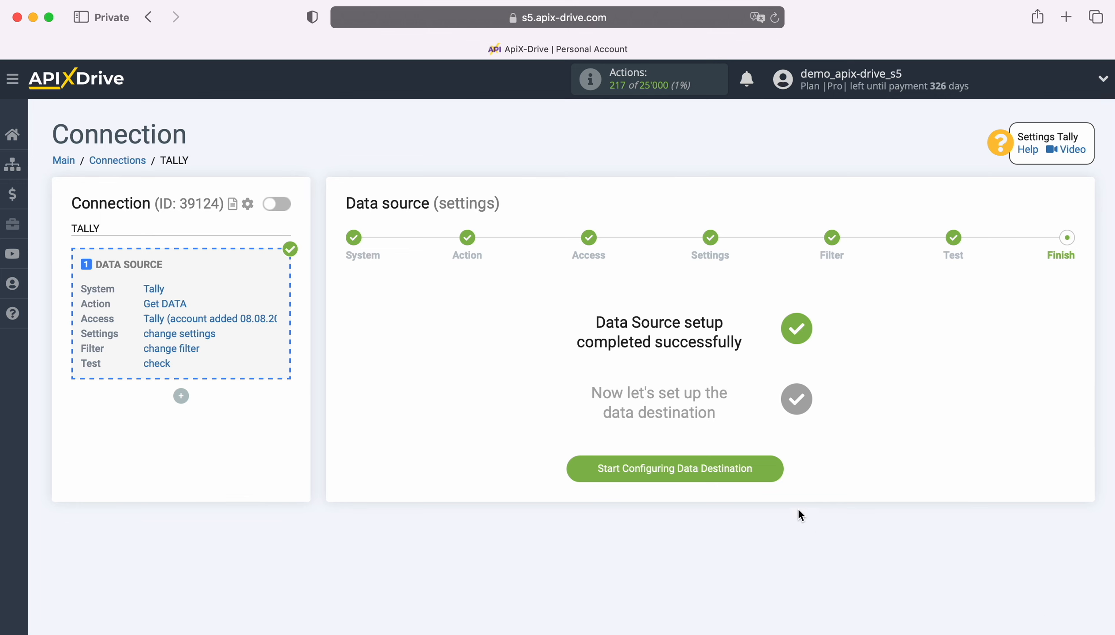
Start configuring the data destination and choose Brevo as its system
click(776, 463)
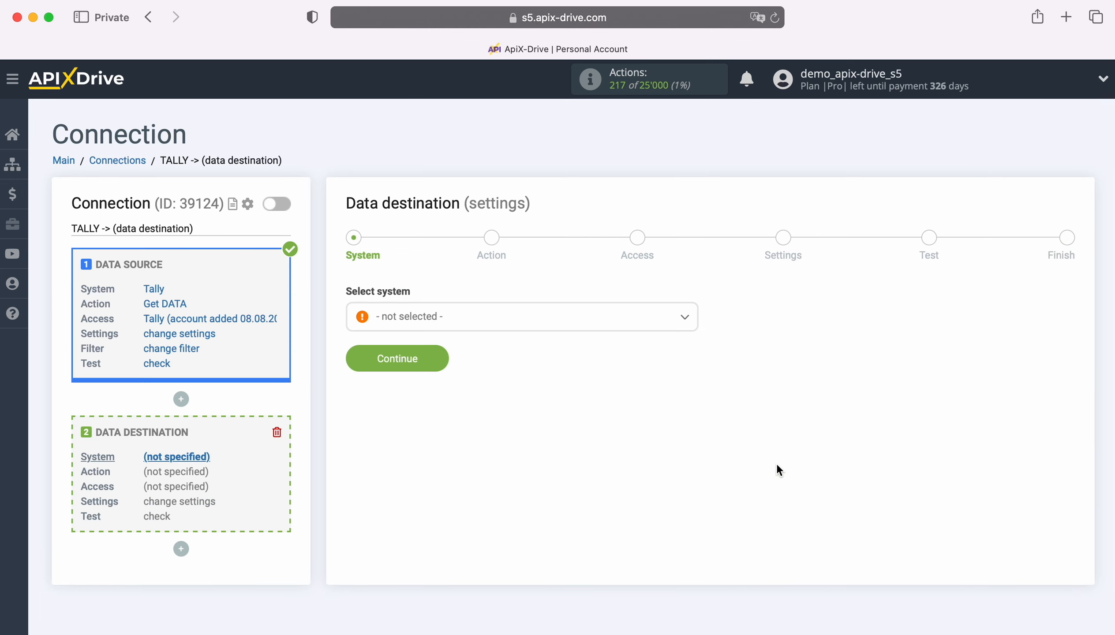
click(562, 317)
scroll(592, 463, down, 5)
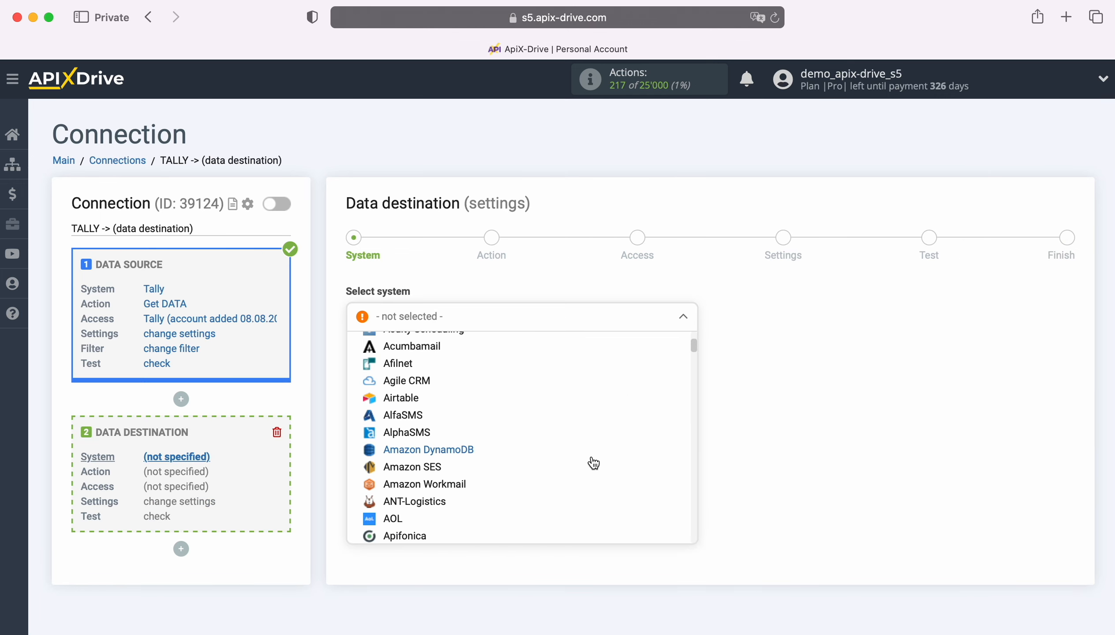
scroll(592, 463, down, 4)
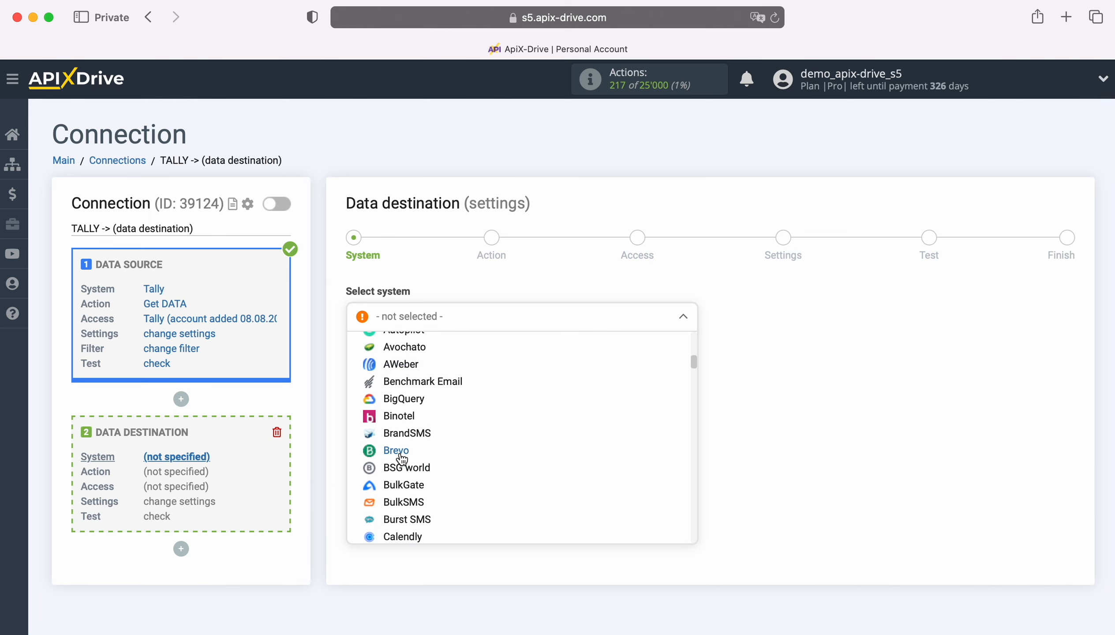
click(400, 455)
click(436, 354)
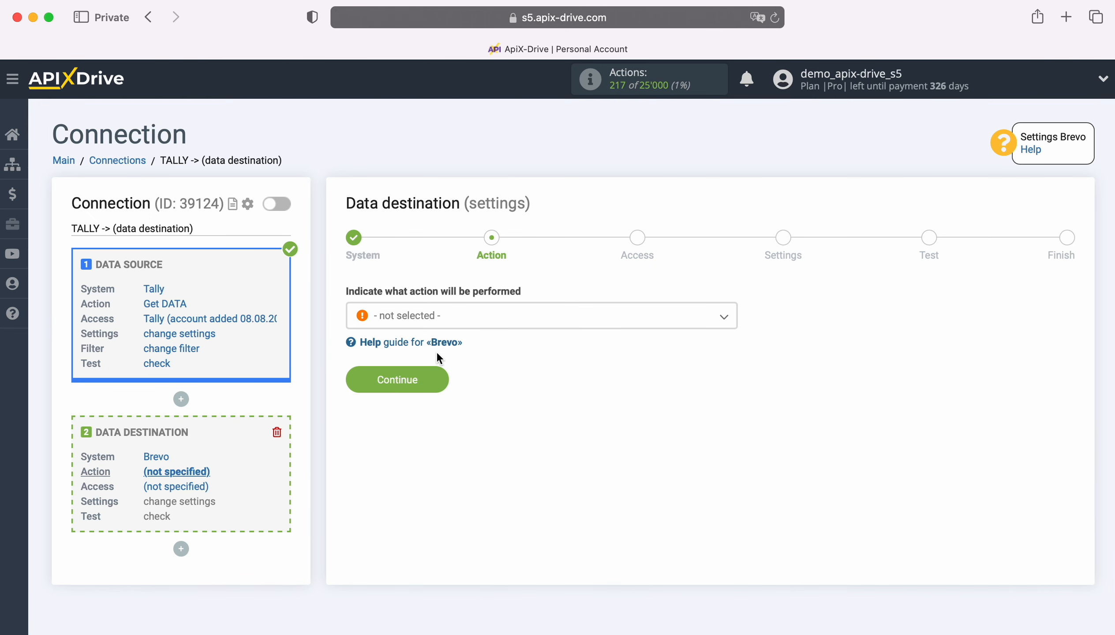
Set the Brevo action to Add / Update CONTACT
click(493, 324)
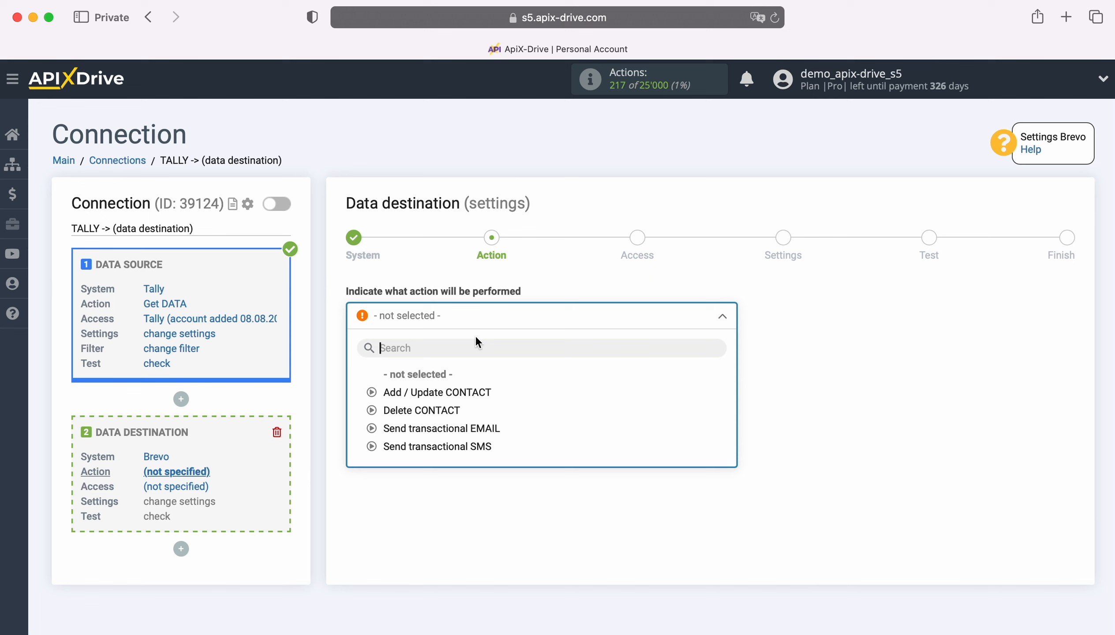
click(474, 393)
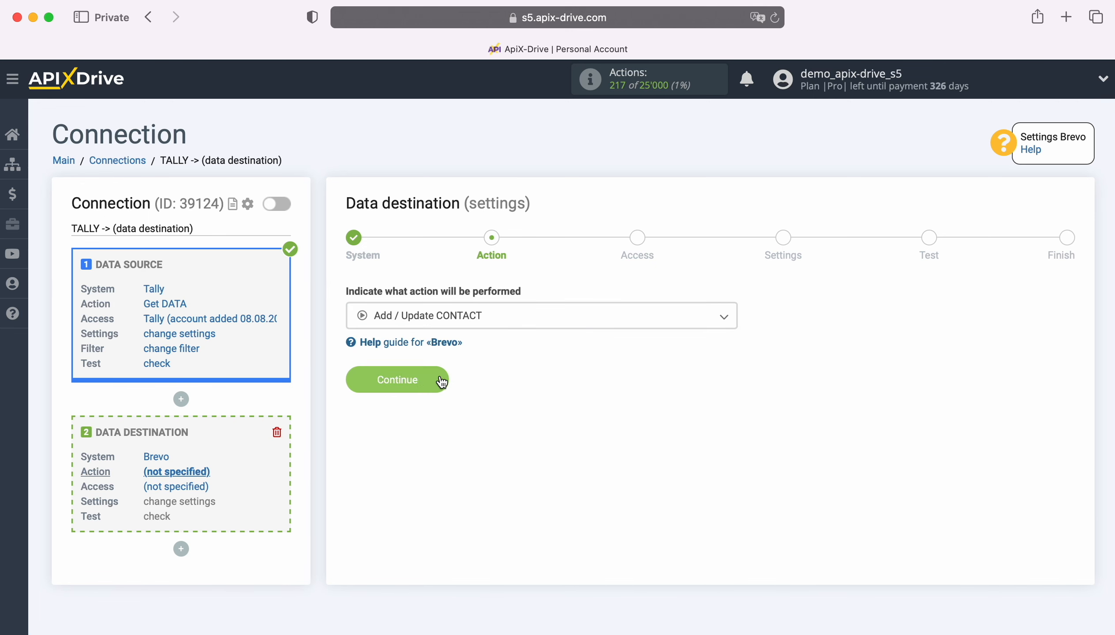
click(441, 383)
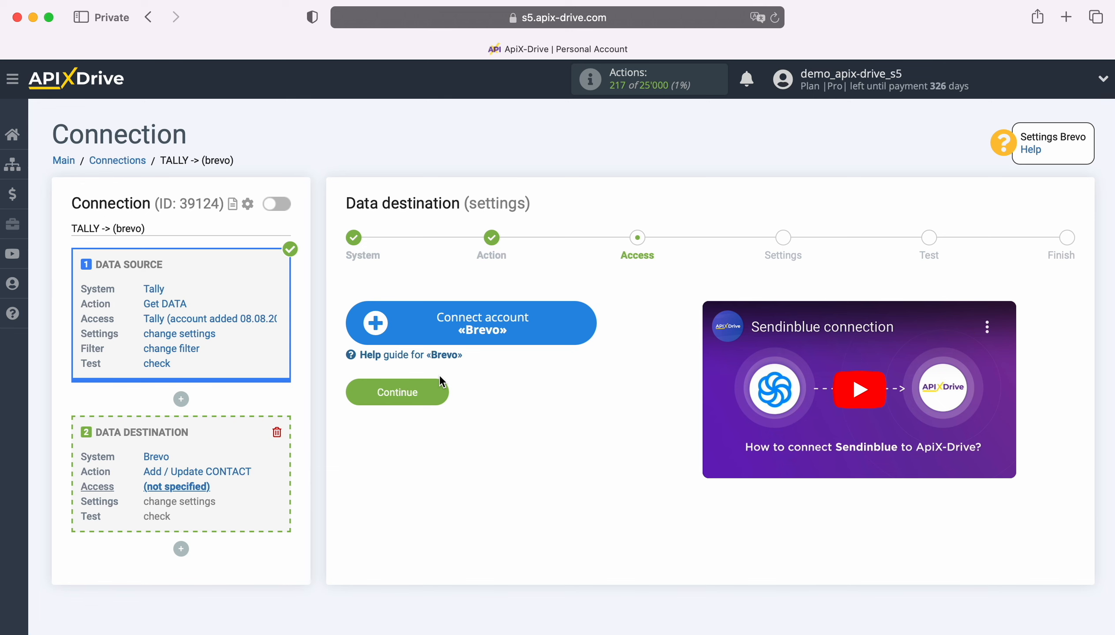
Open the Brevo account connection setup, then switch to the Brevo browser window
click(584, 315)
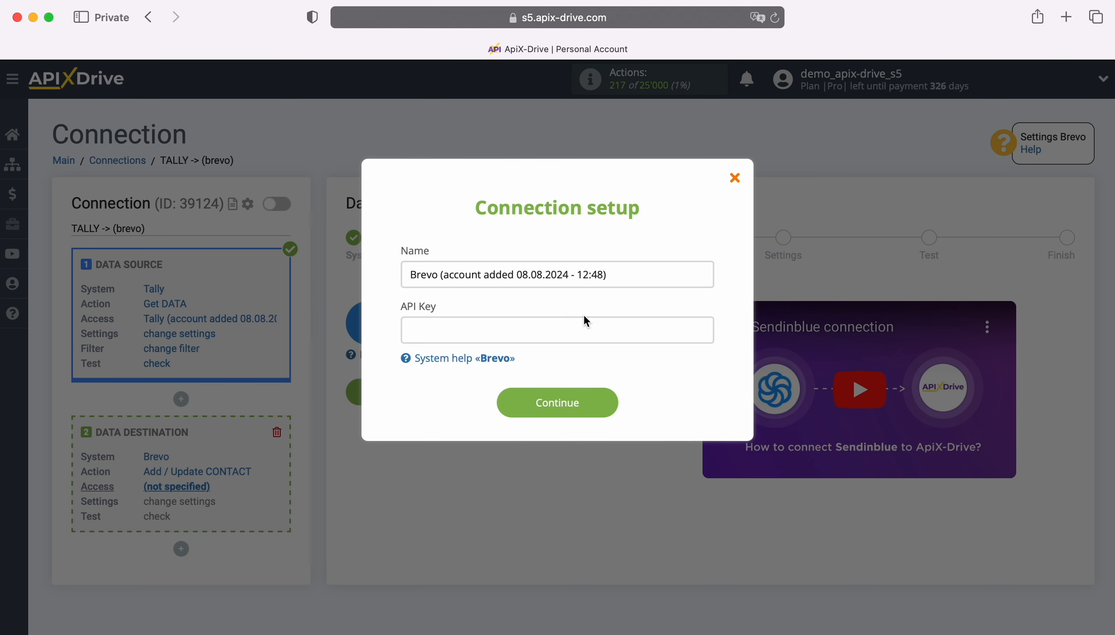
key(super+grave)
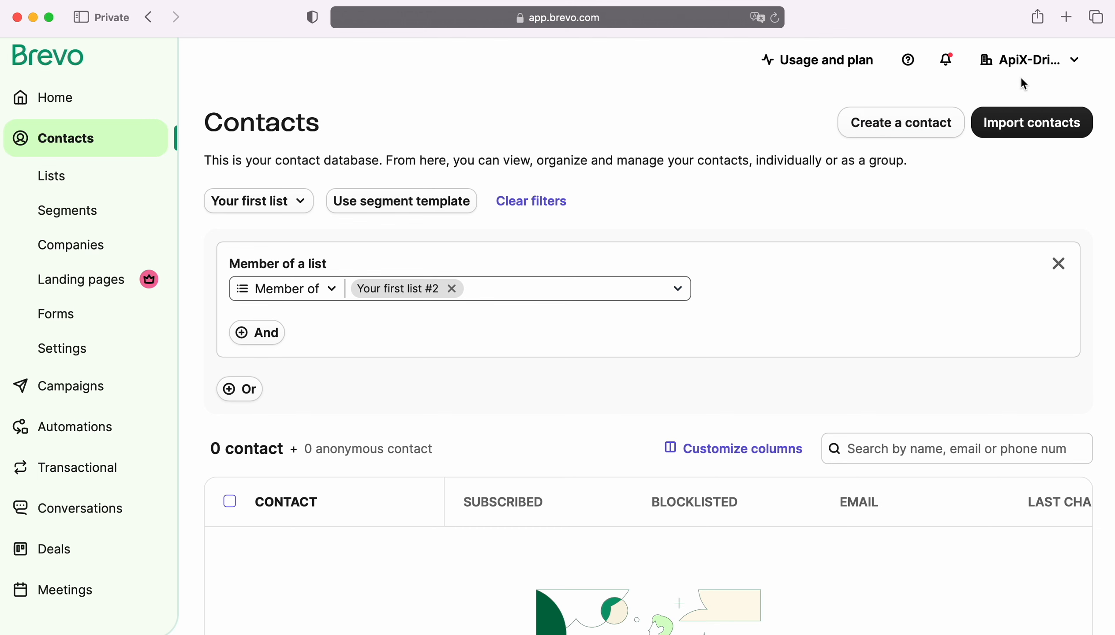
Generate a Brevo API key named 'New Leads' under SMTP & API and copy it
click(1047, 70)
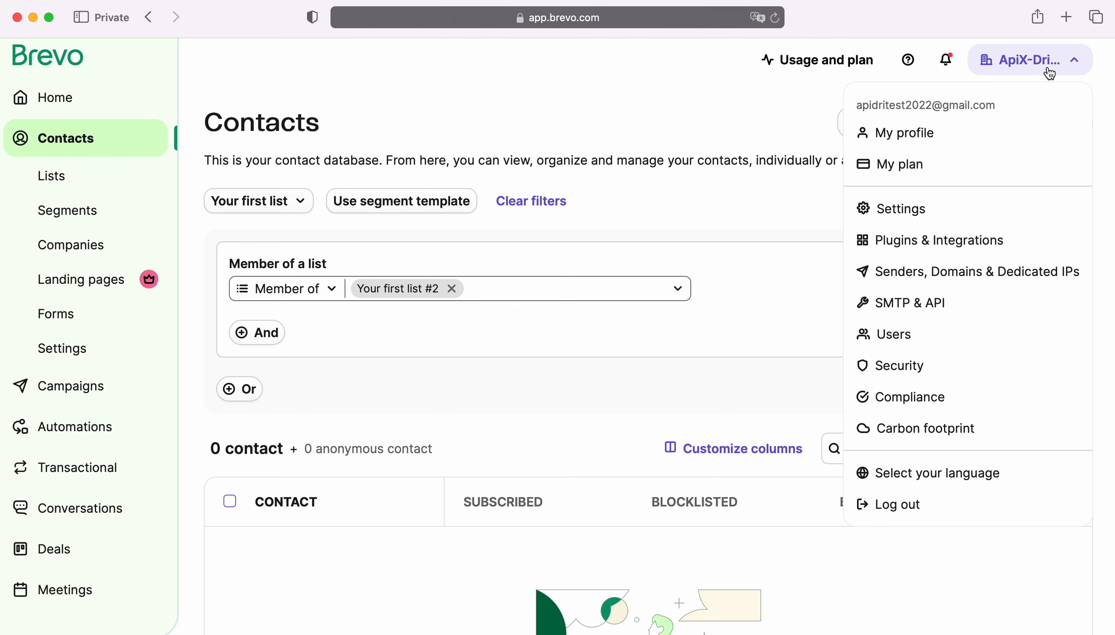
click(926, 302)
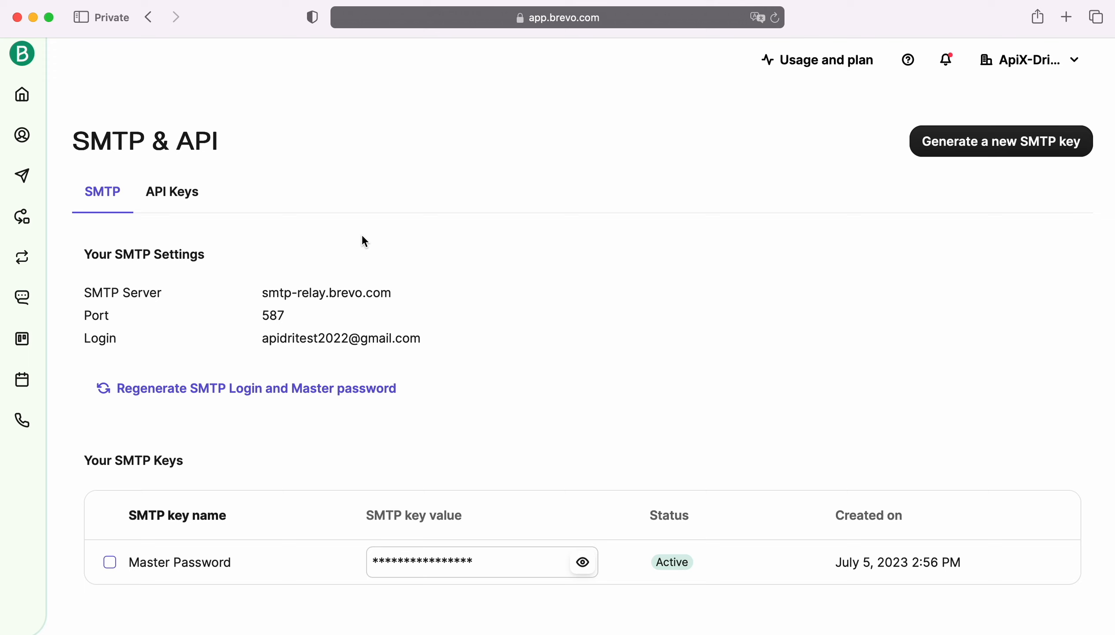
click(193, 198)
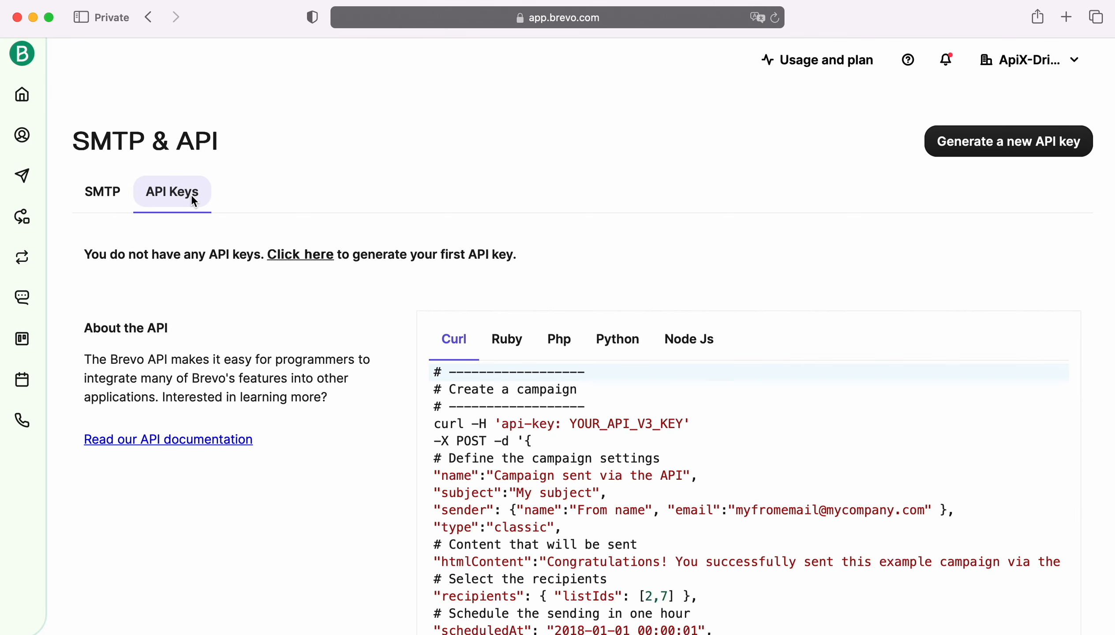
click(1019, 146)
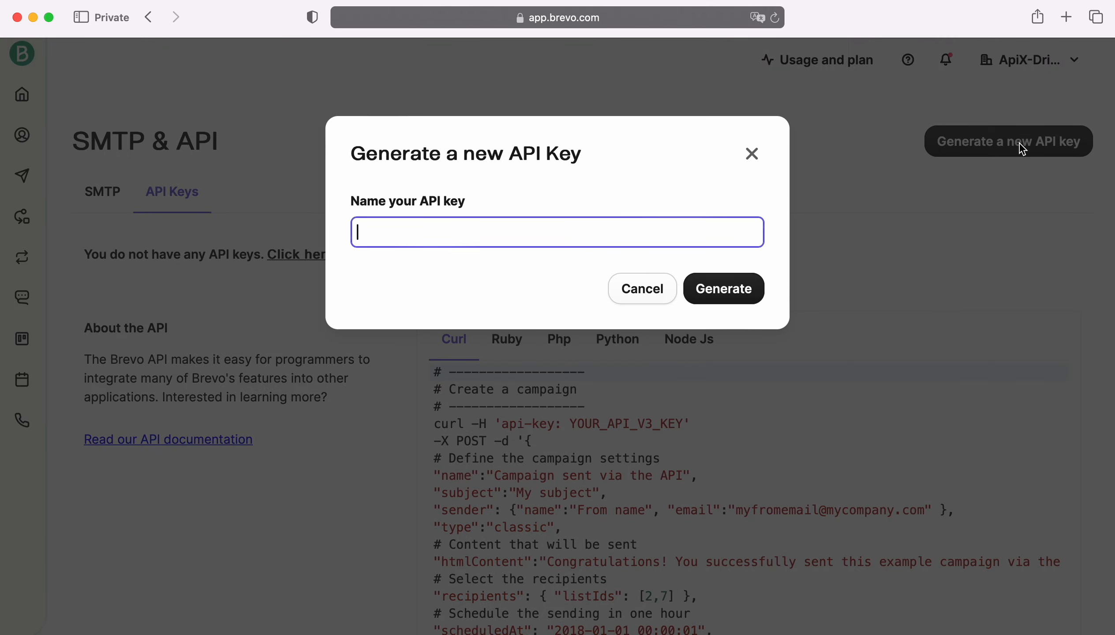
text(New Leads)
click(730, 299)
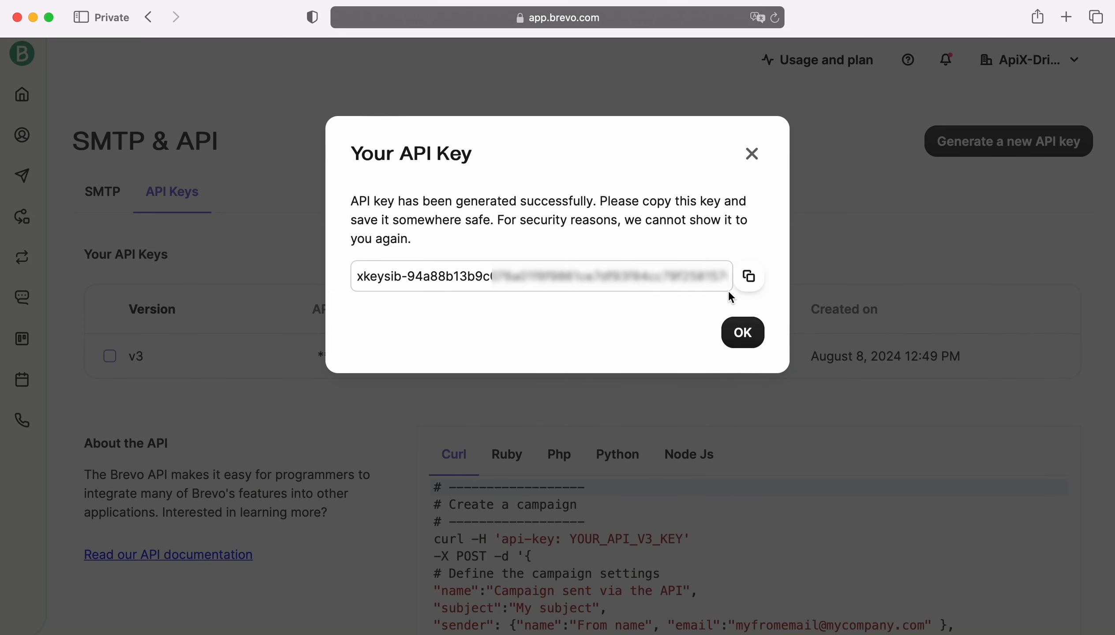
click(748, 277)
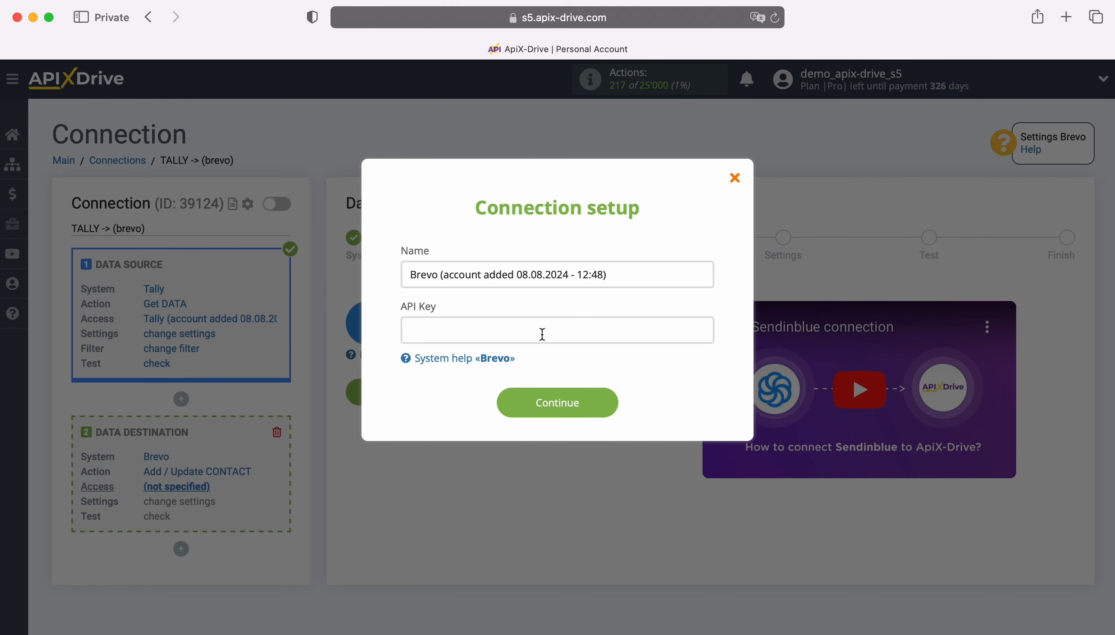
Save a Brevo account with the pasted API key, select it, and continue to Settings
right_click(541, 331)
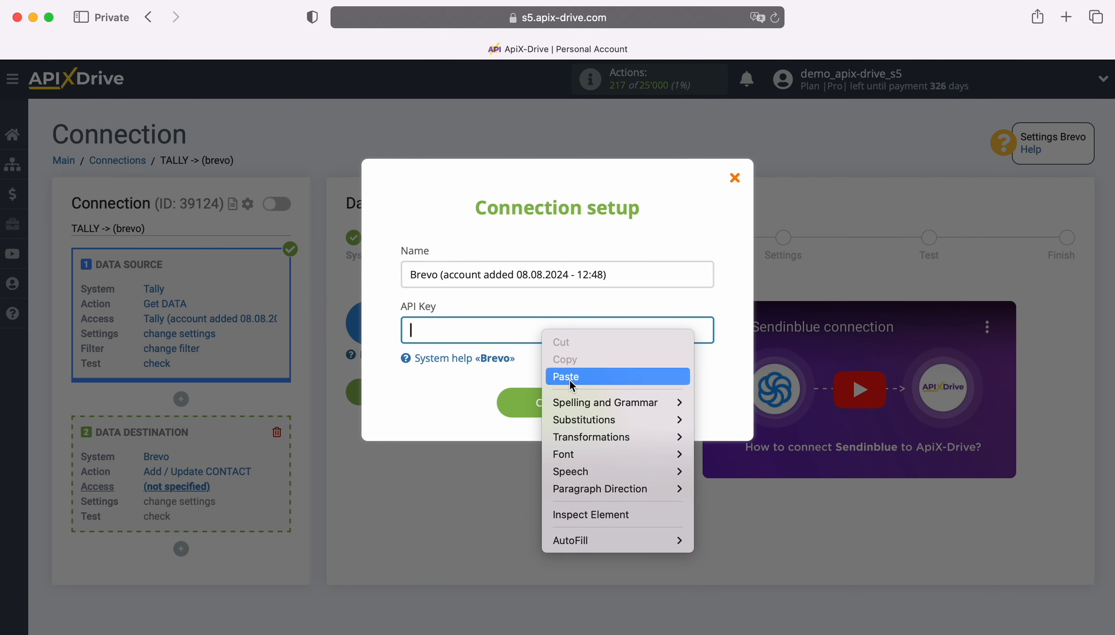
click(573, 380)
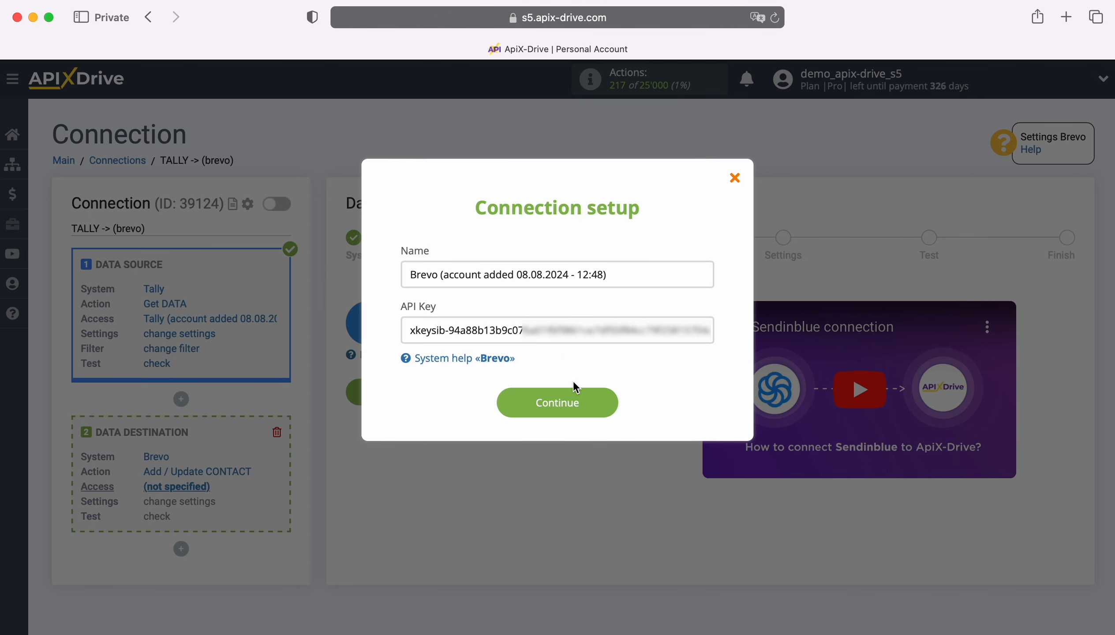
click(609, 402)
click(598, 357)
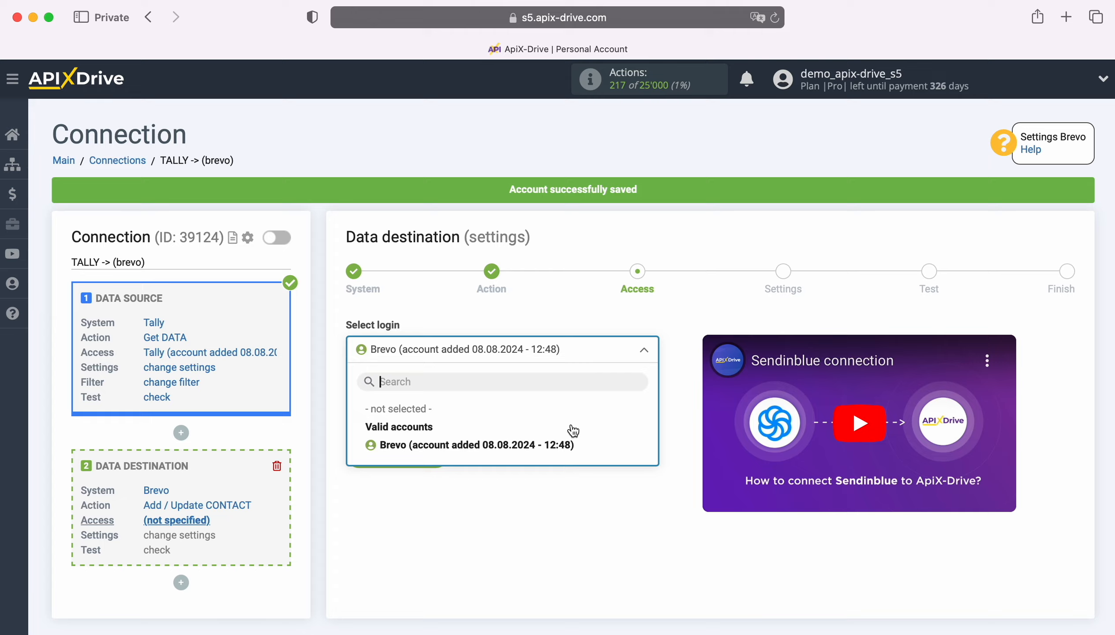
click(569, 442)
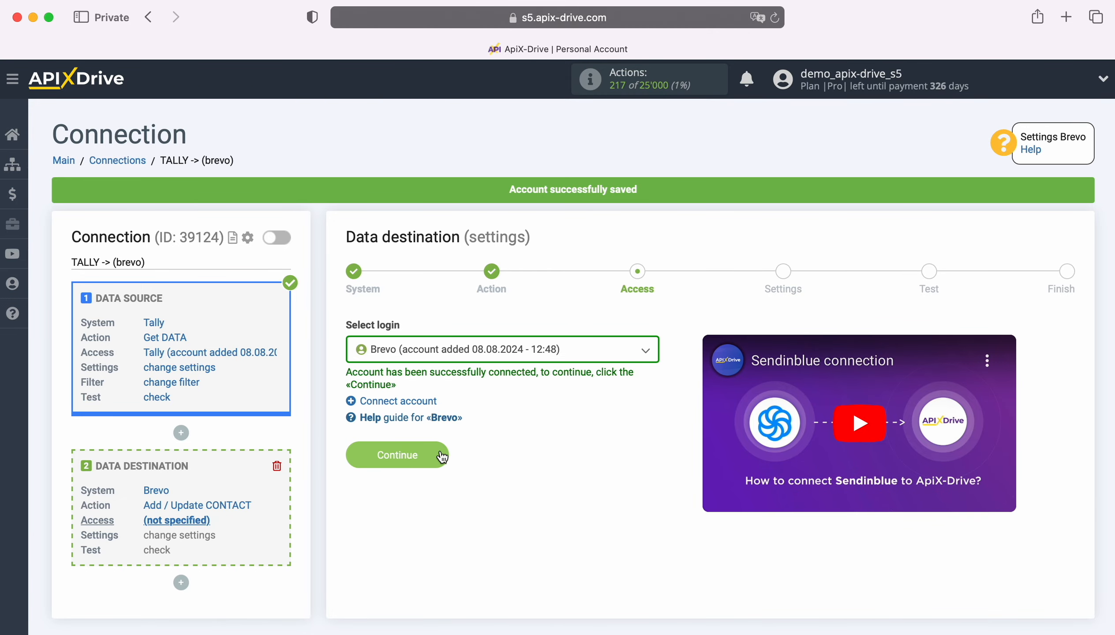
click(441, 457)
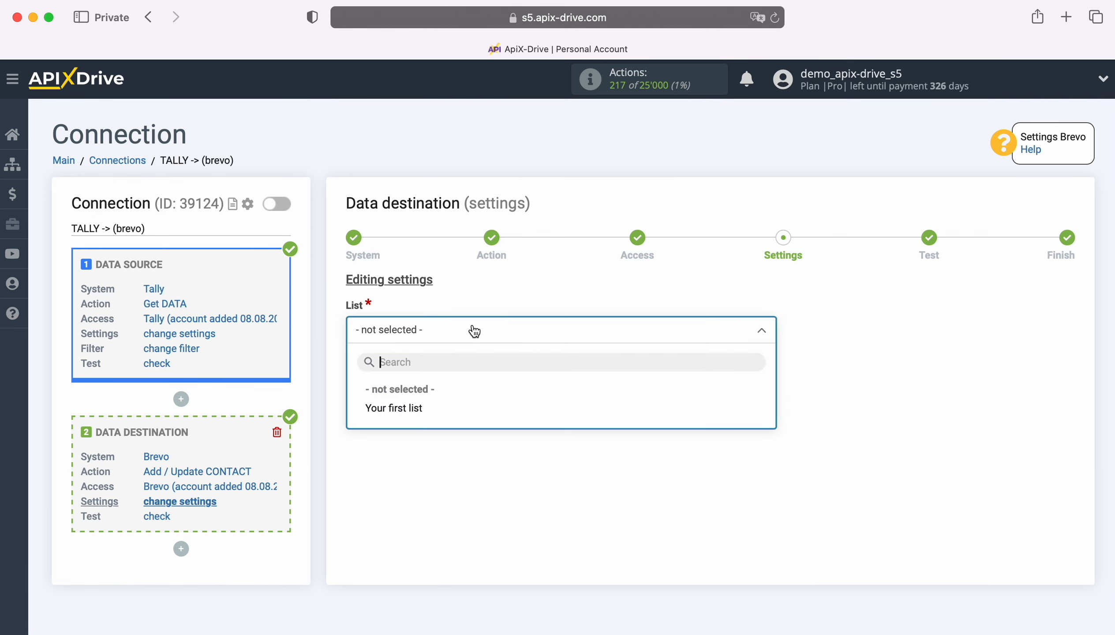
Choose 'Your first list' and map E-mail to the Tally data_fields_2 email value
click(413, 408)
scroll(772, 383, down, 3)
scroll(771, 380, down, 2)
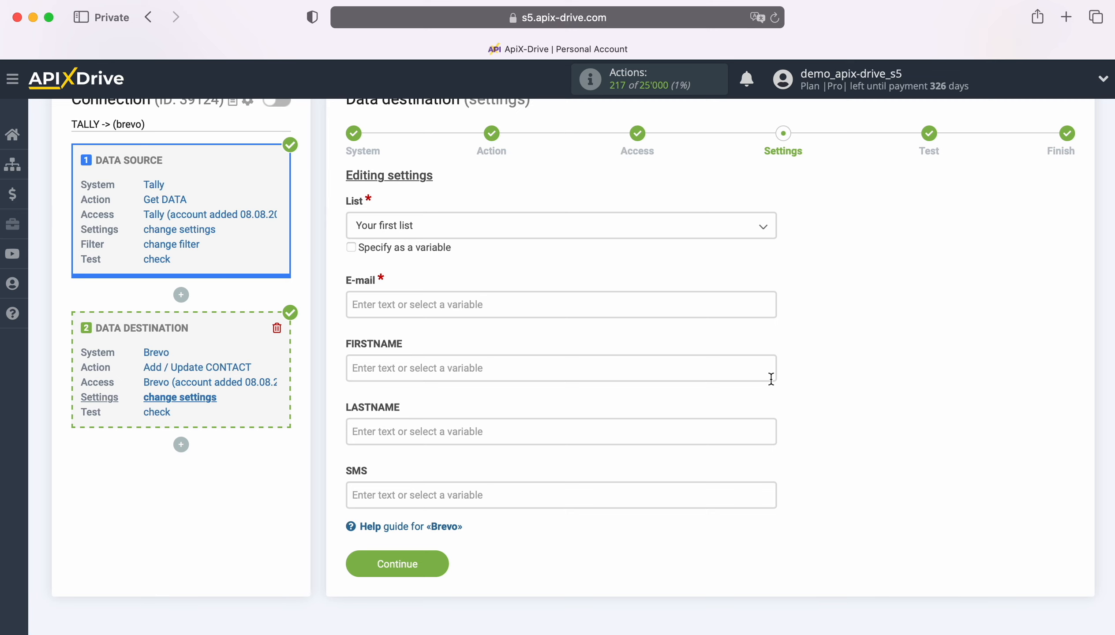
click(426, 305)
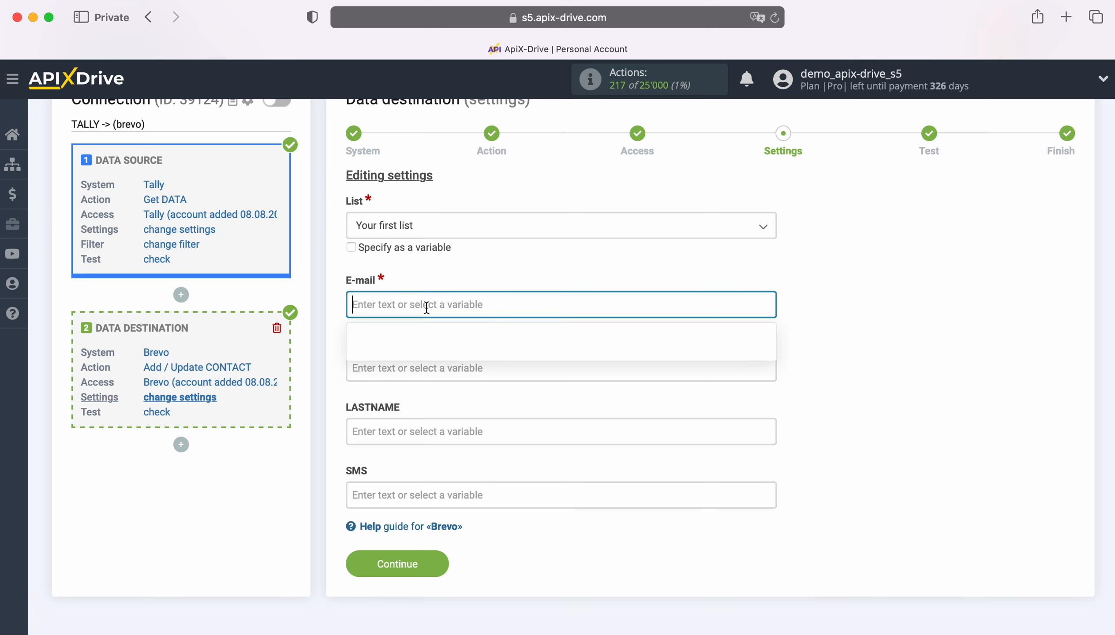
scroll(693, 337, down, 5)
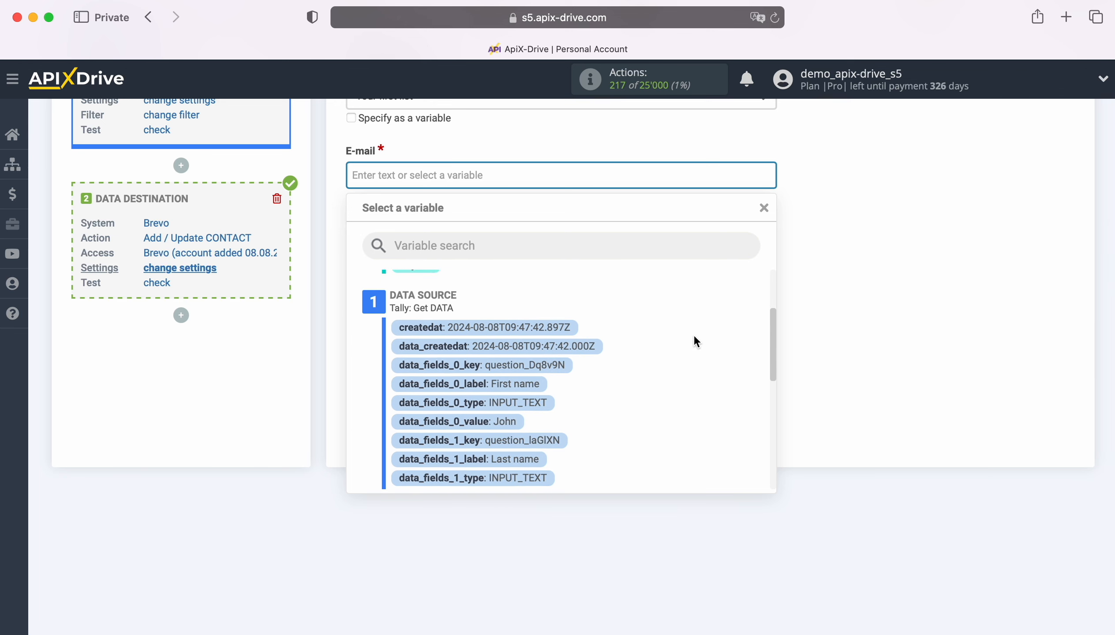
scroll(694, 335, down, 4)
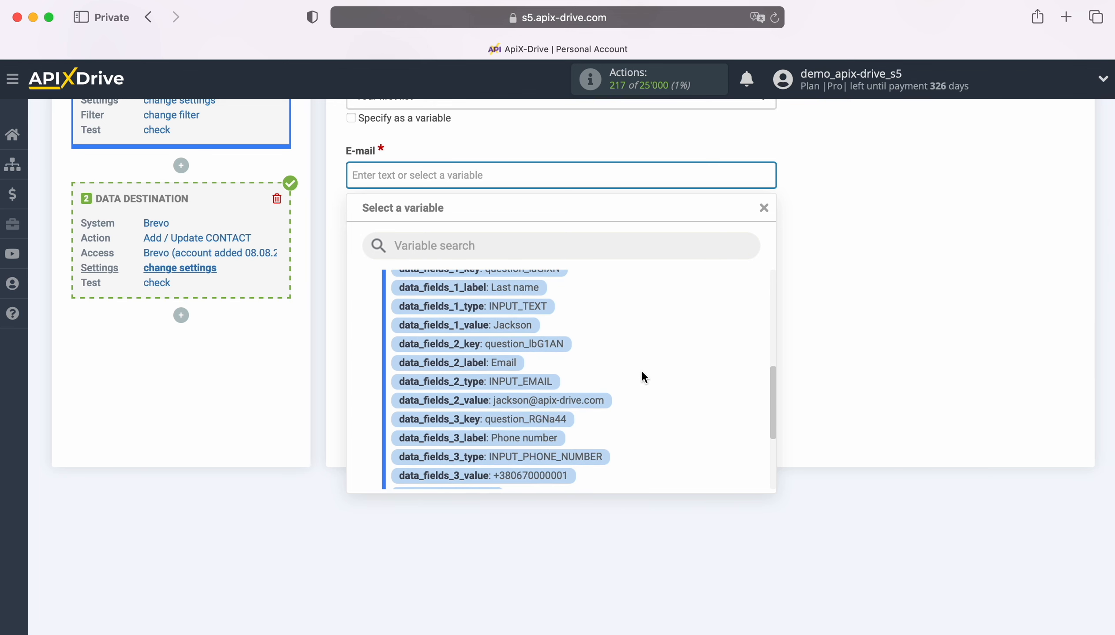
click(578, 401)
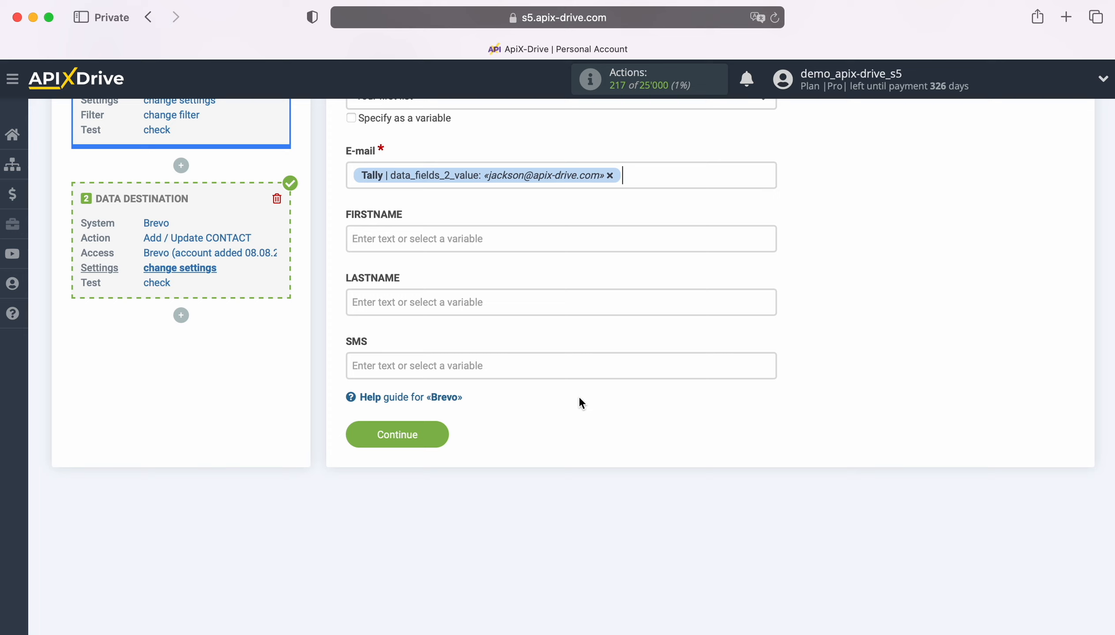
Map FIRSTNAME and LASTNAME to the data_fields_0 and data_fields_1 name values
click(416, 242)
scroll(670, 375, down, 4)
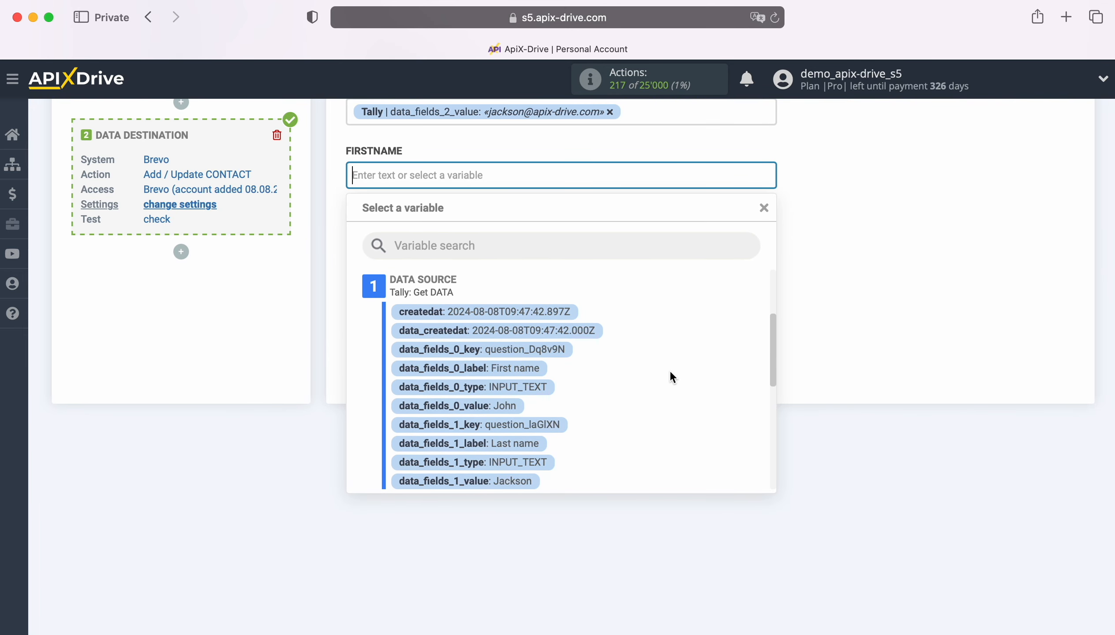
click(496, 406)
click(438, 239)
scroll(642, 364, down, 2)
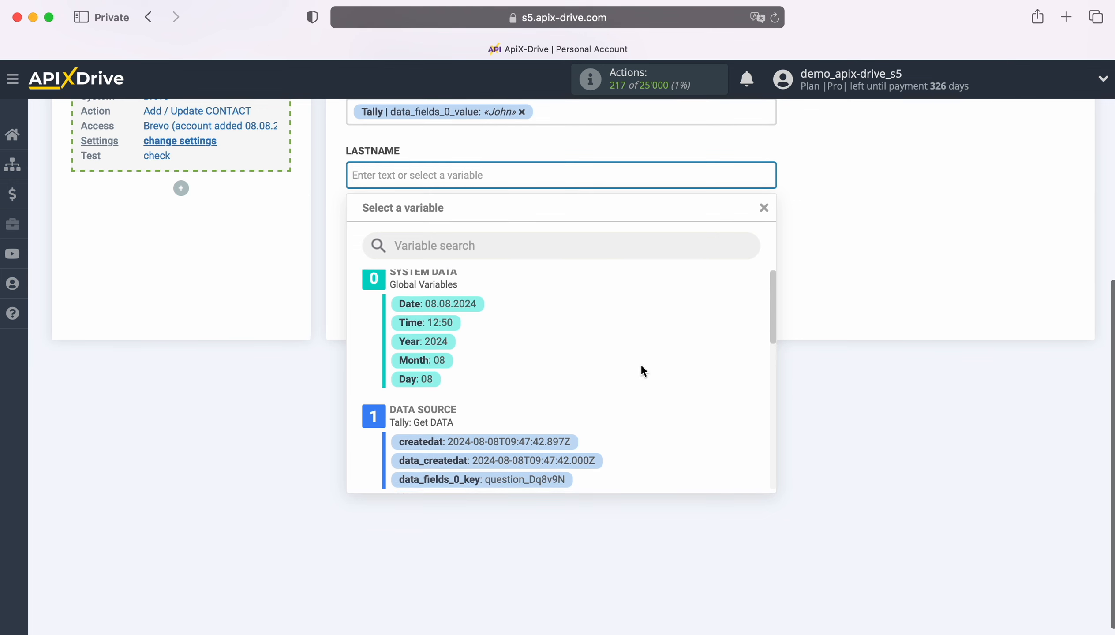
scroll(642, 363, down, 3)
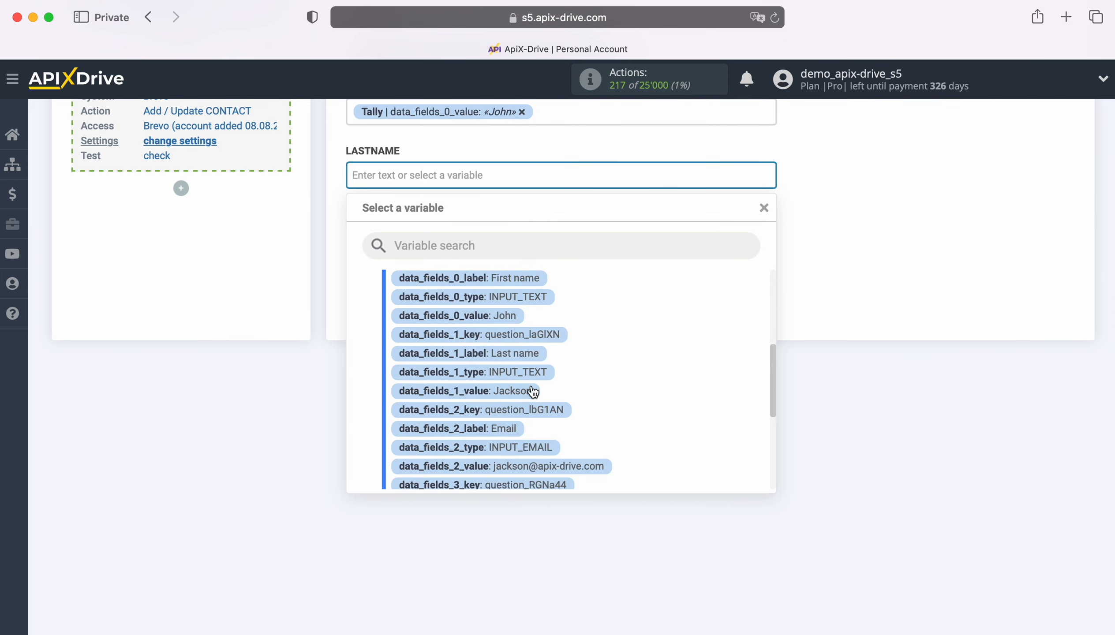
click(518, 394)
Map SMS to the data_fields_3 phone value and save the field mapping
click(447, 237)
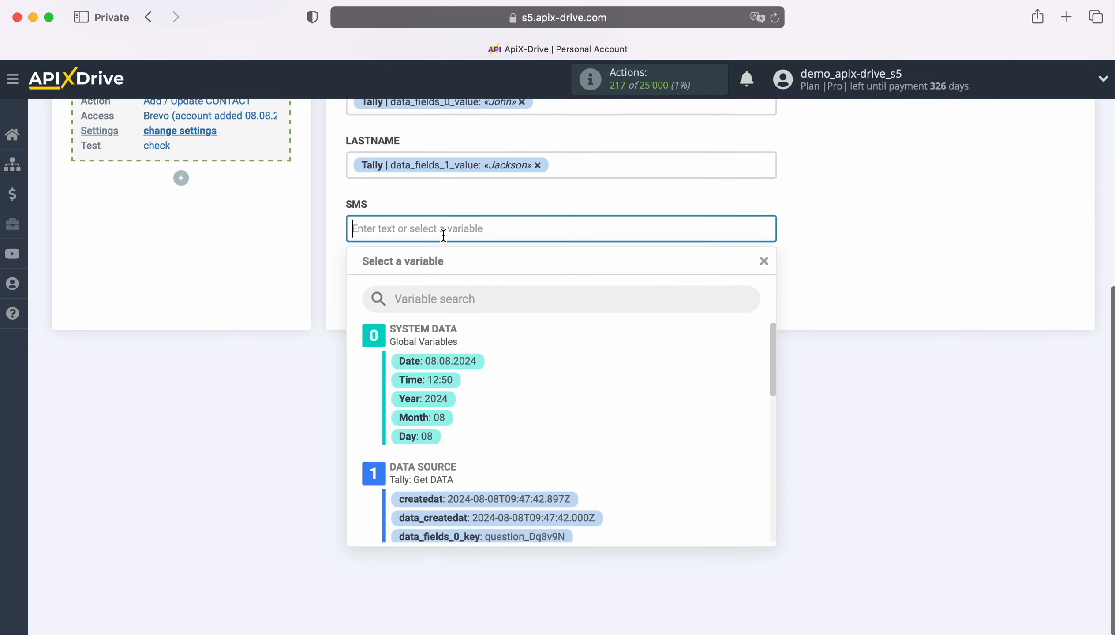
scroll(646, 407, down, 2)
scroll(659, 408, down, 7)
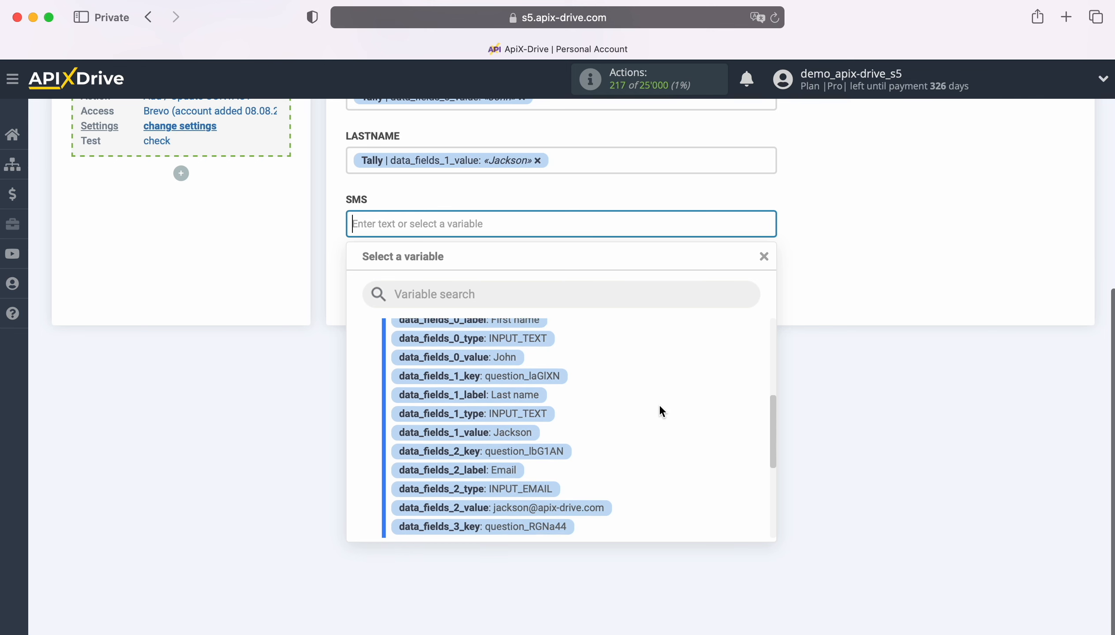
scroll(658, 405, down, 1)
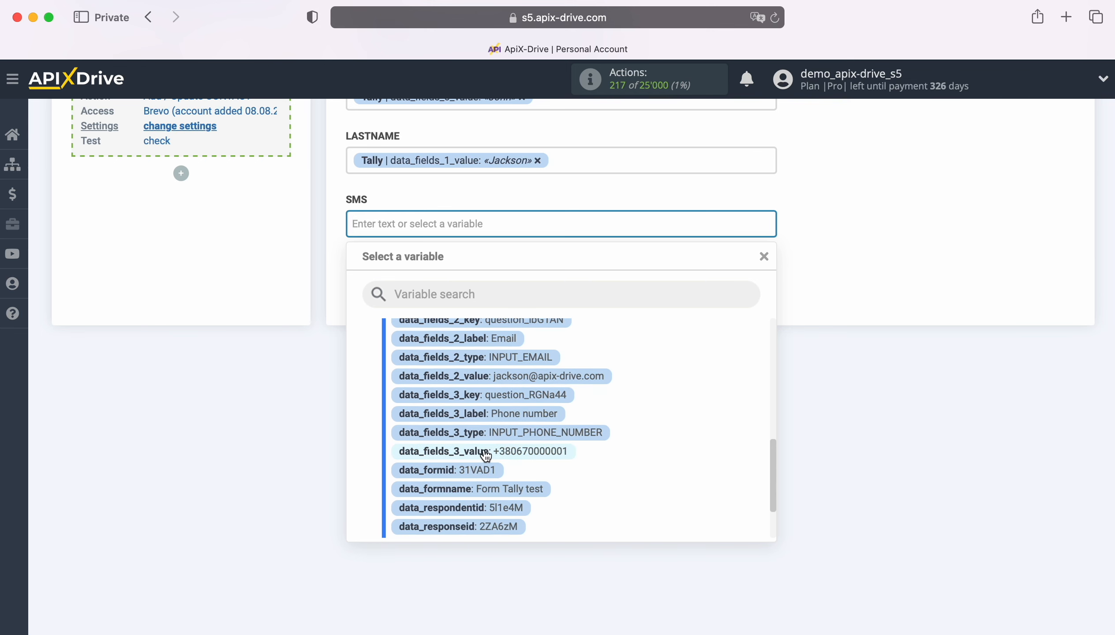
click(527, 457)
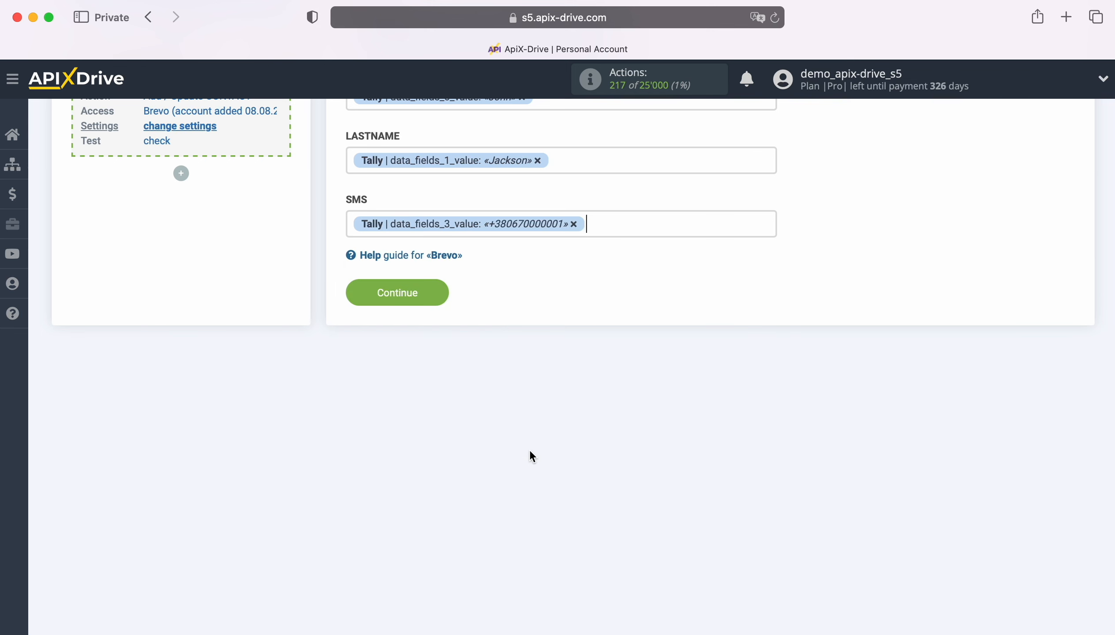
click(439, 292)
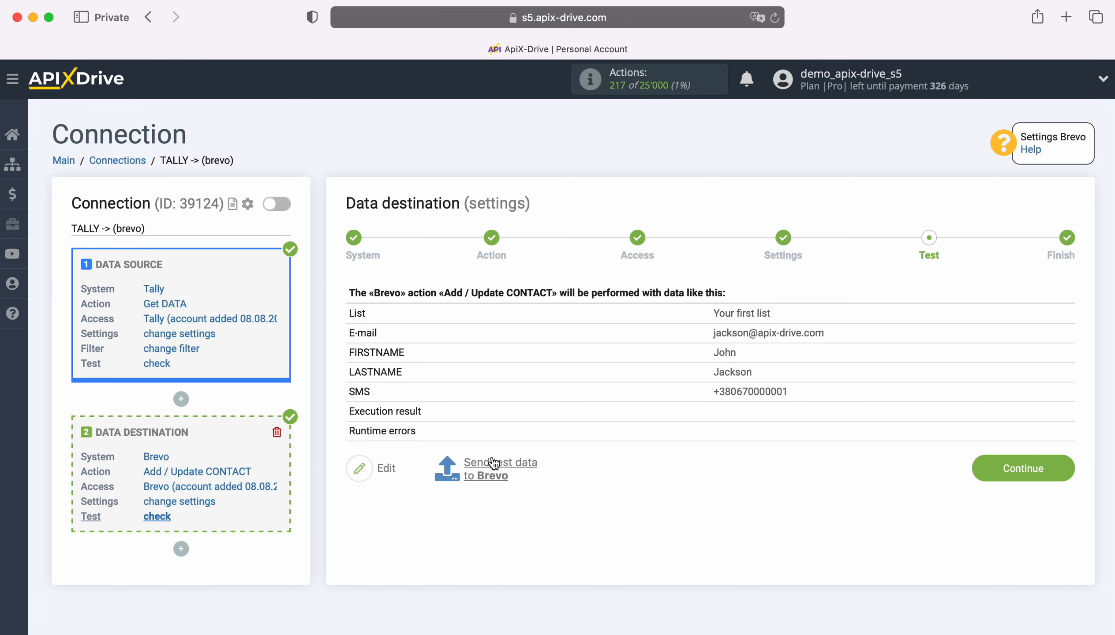
Send the sample form submission to Brevo as a test contact, then switch to Brevo
click(505, 468)
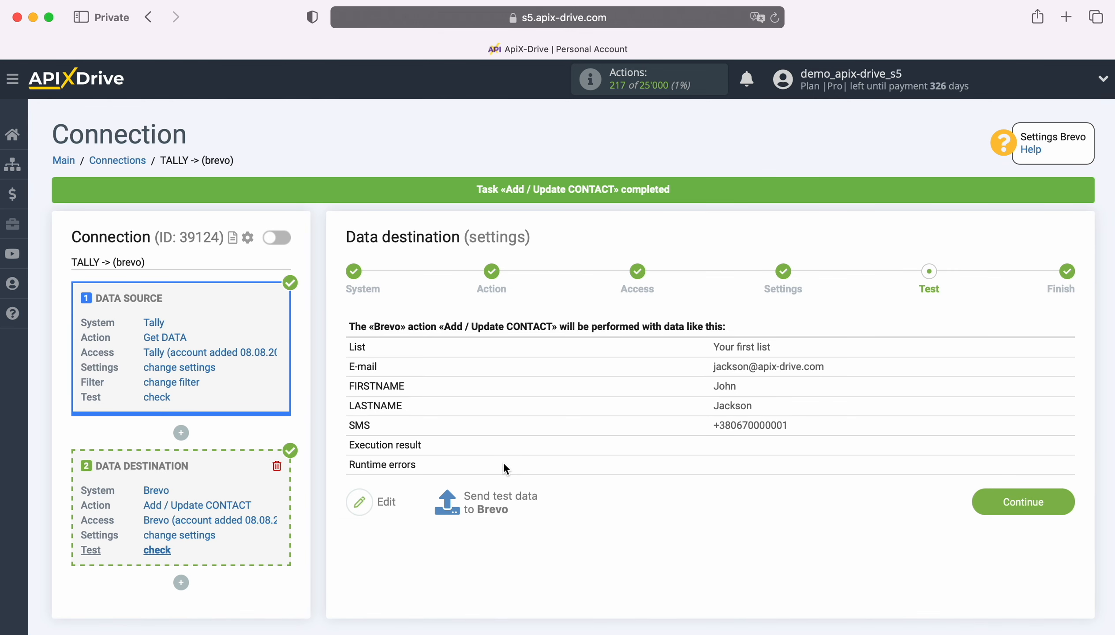
key(super+grave)
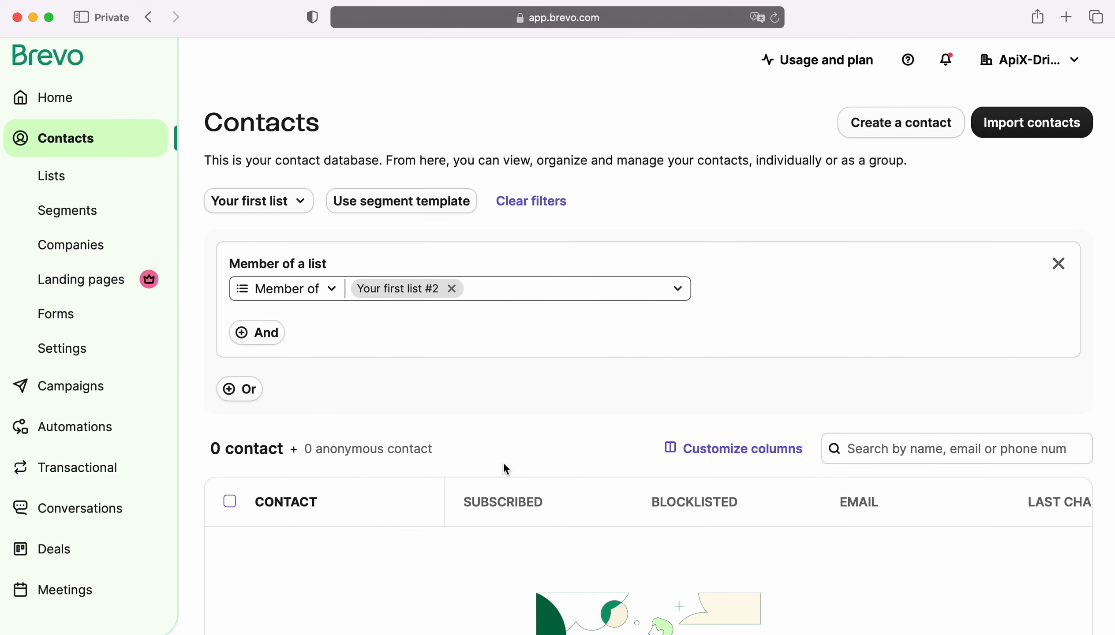
Reload Brevo Contacts, view the new test contact's details, and return to ApiX-Drive
click(774, 18)
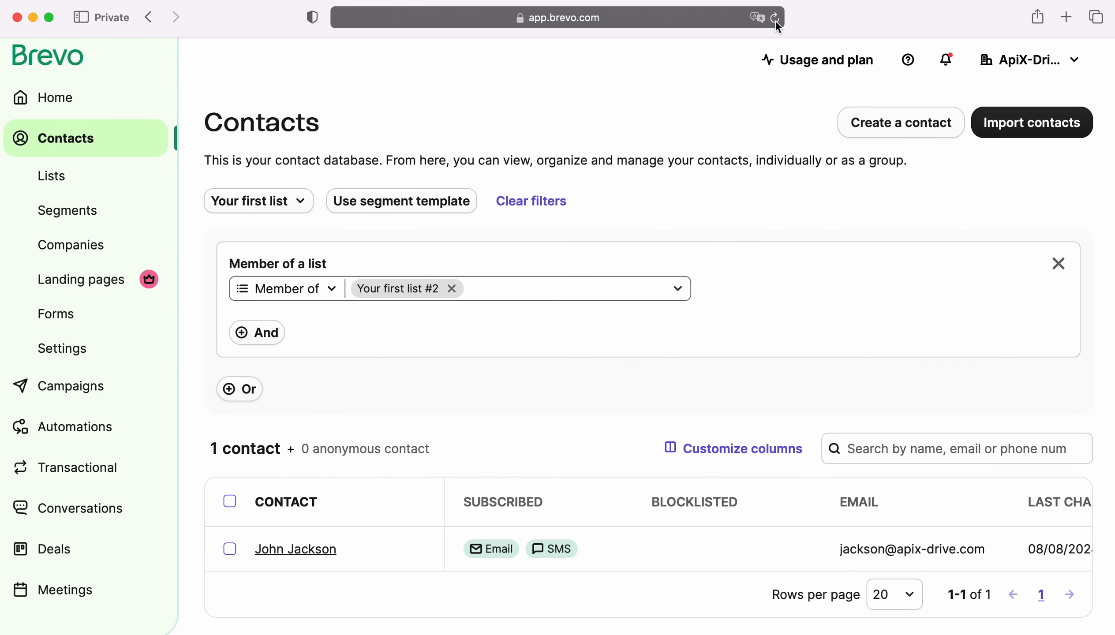
click(305, 548)
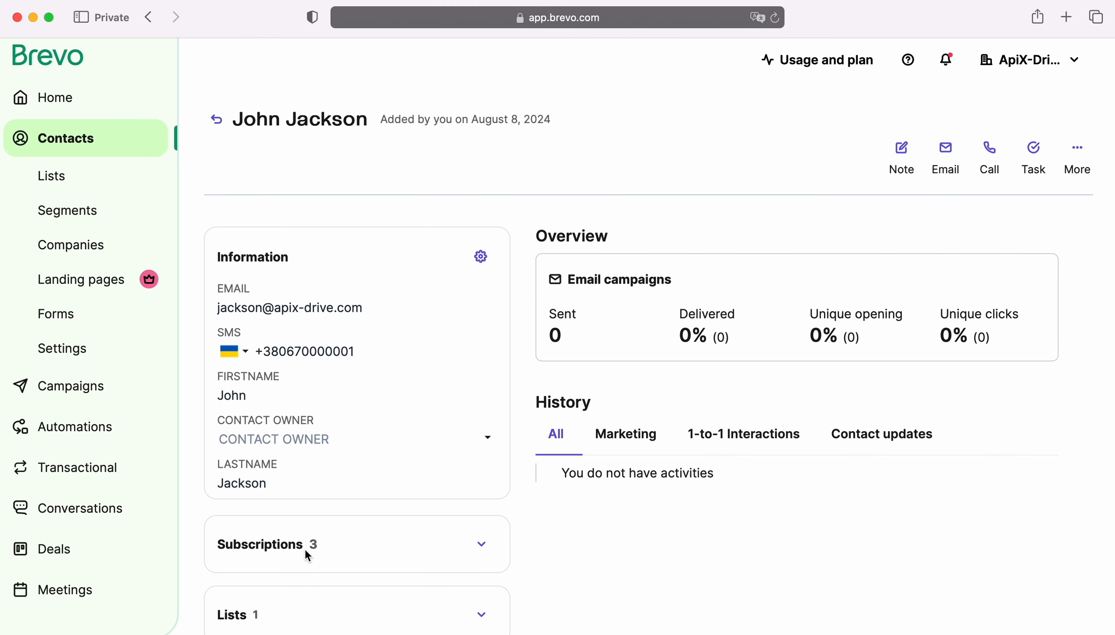
key(super+grave)
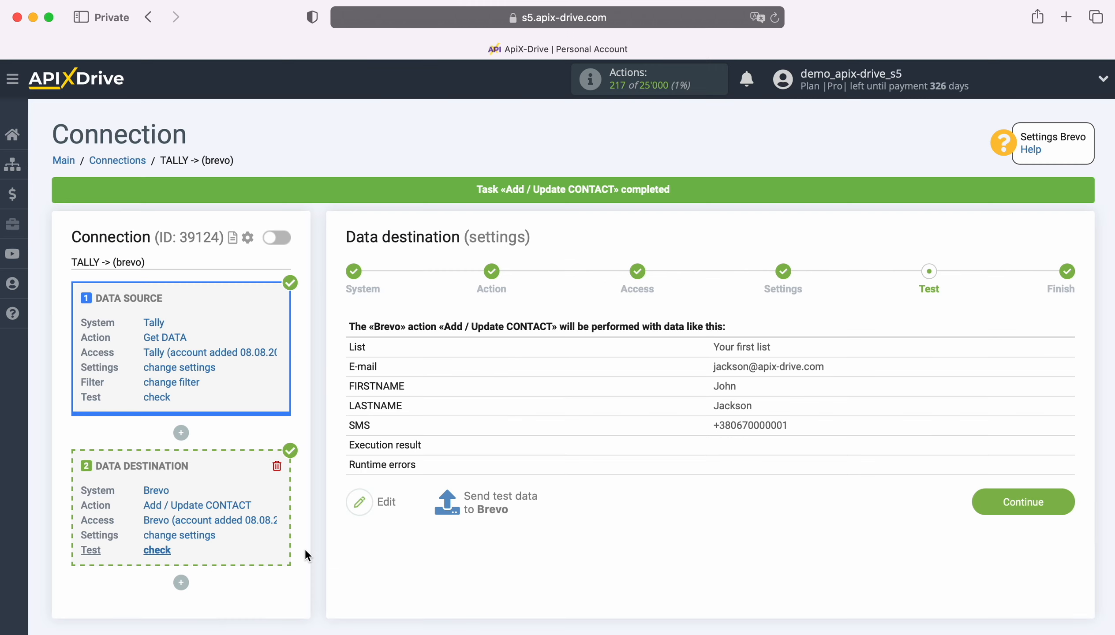
Finish the Brevo destination, enable updates, and set the update interval to 5 minutes
click(1063, 502)
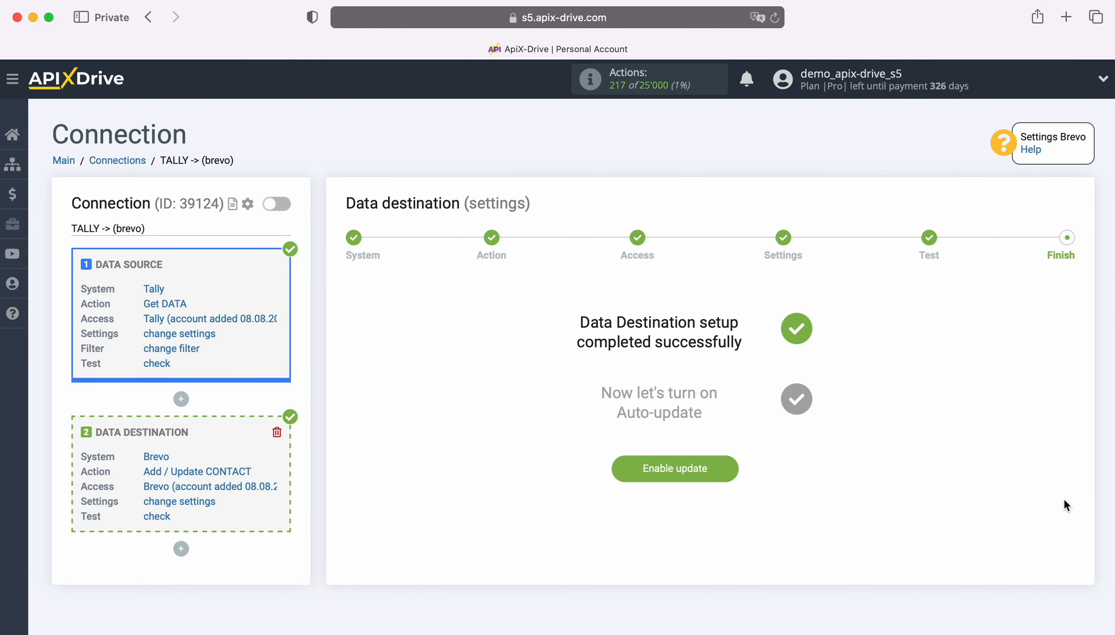
click(729, 462)
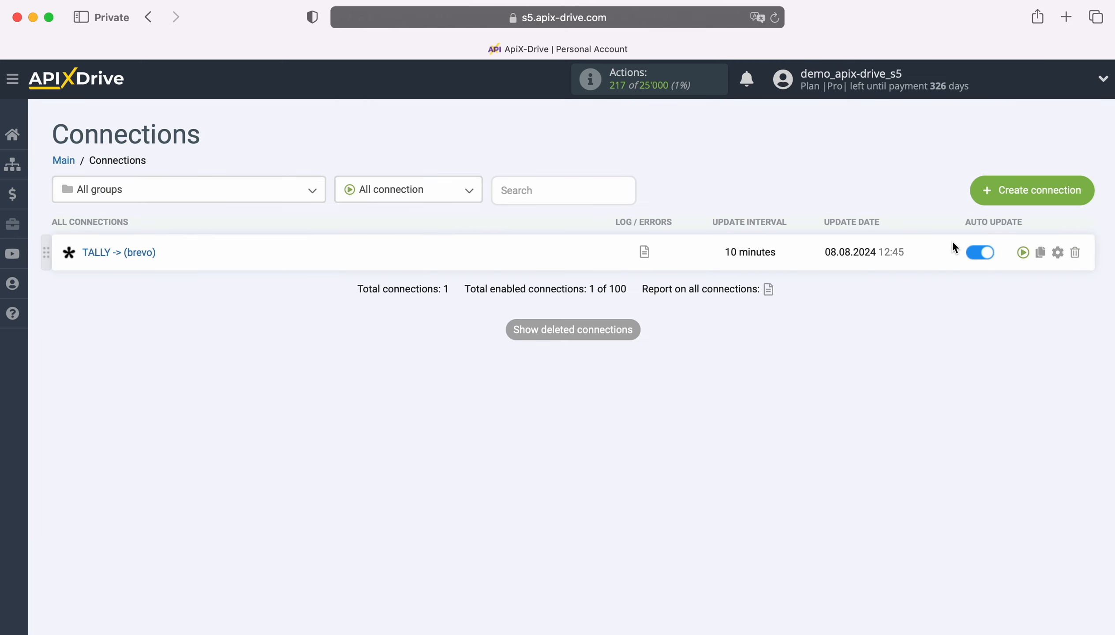
click(1057, 252)
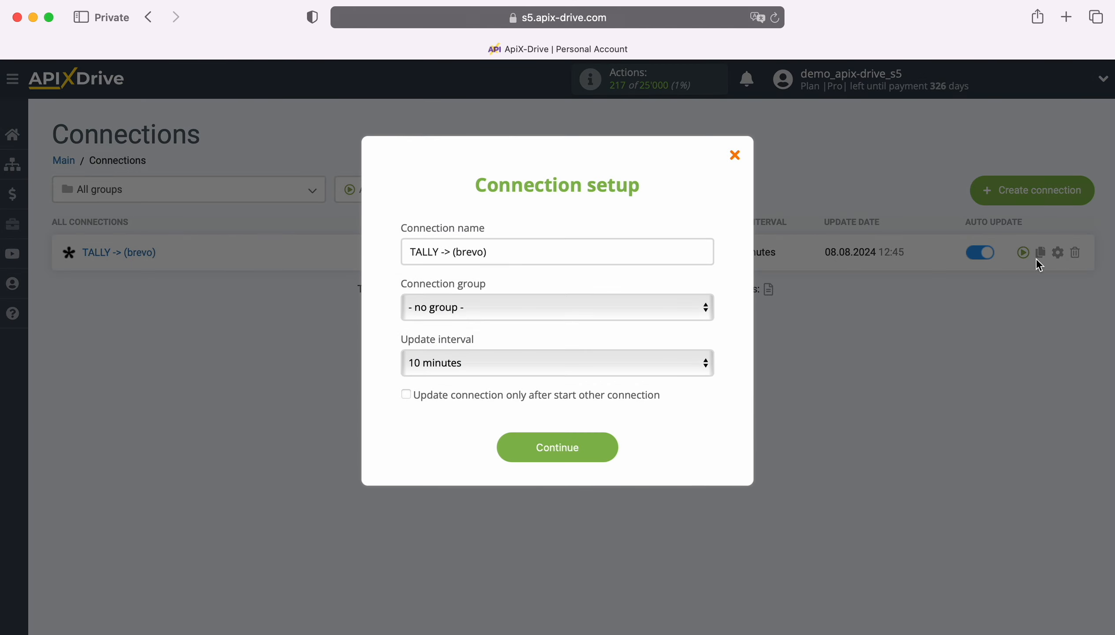
click(620, 360)
click(517, 339)
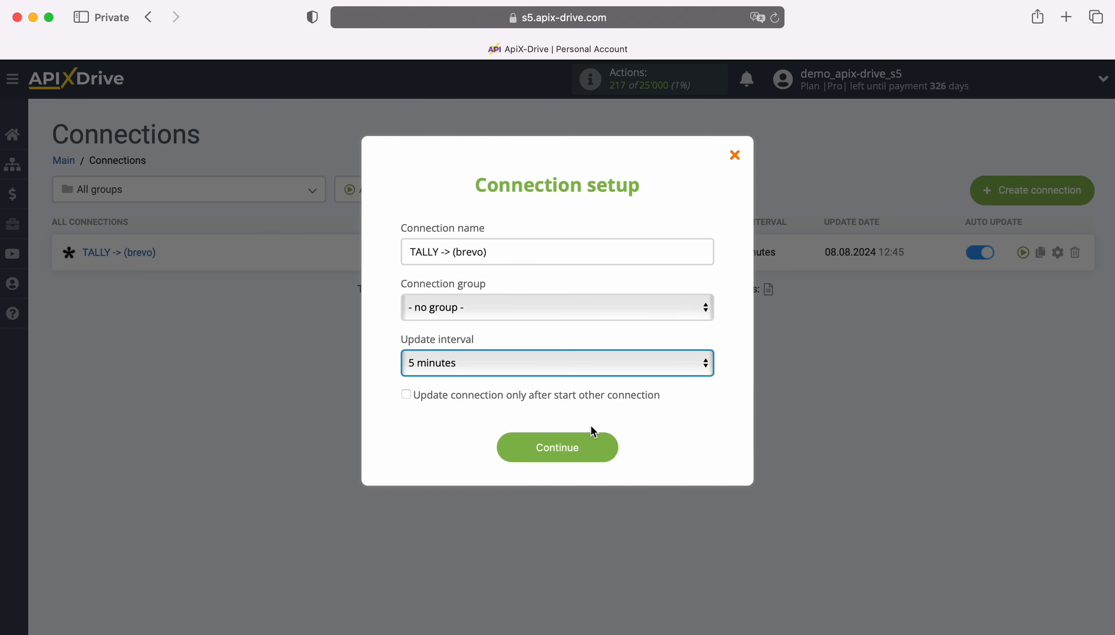
click(610, 447)
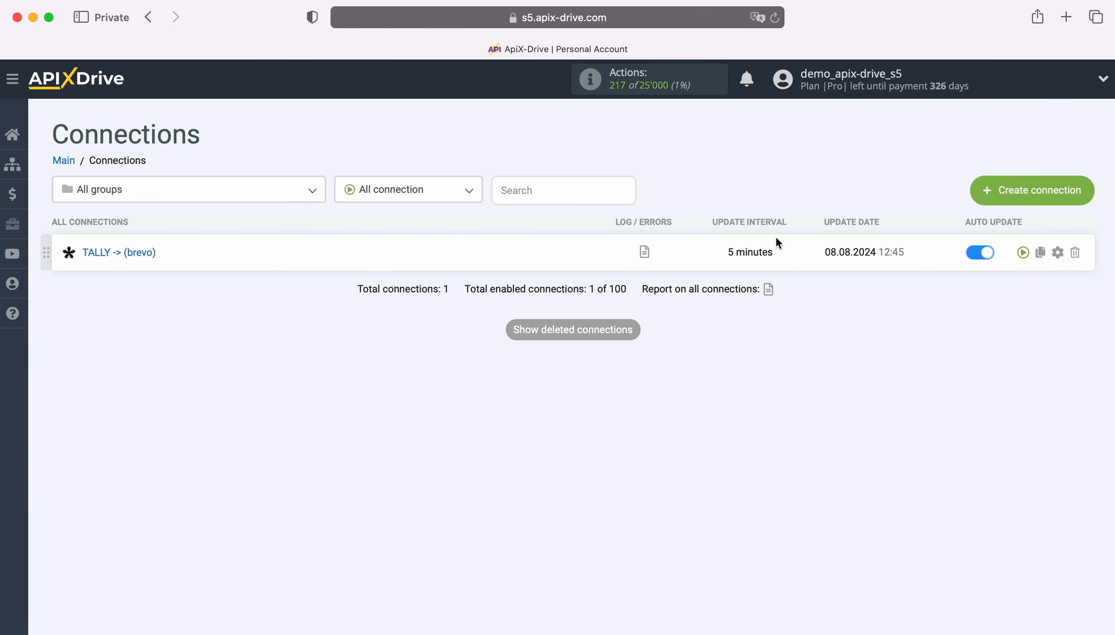